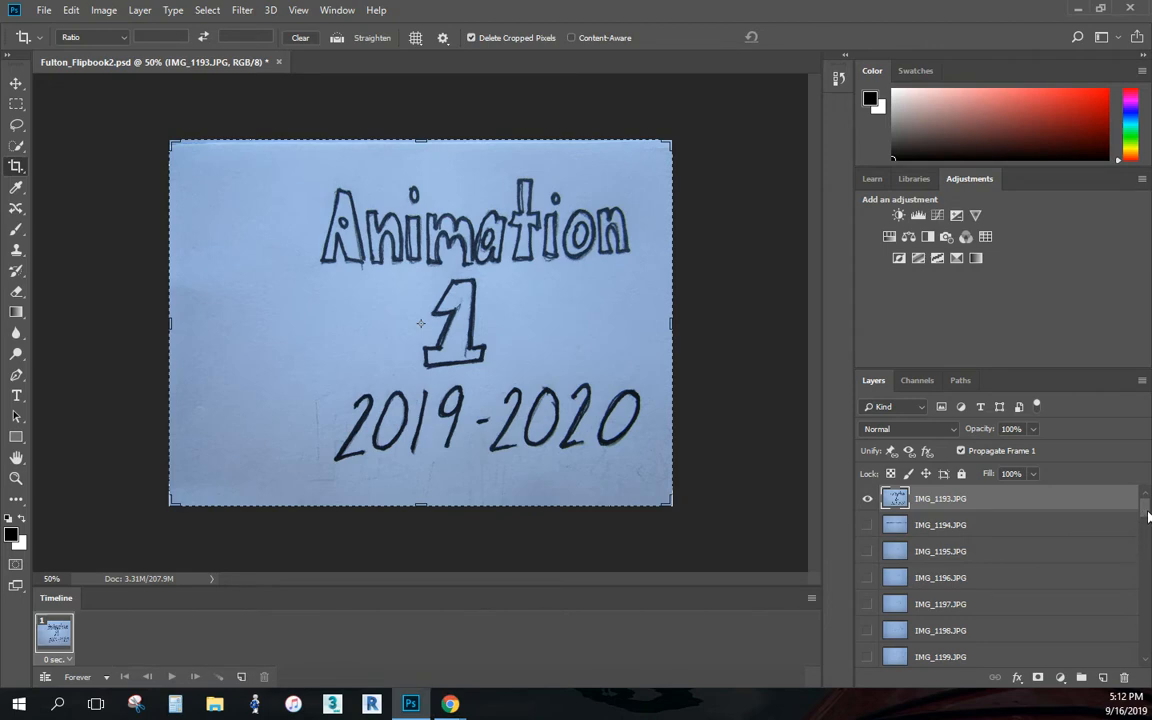
- Make animation frames in the timeline from all the document's photo layers
{"action": "left_click_drag", "start_coordinate": [1145, 548], "coordinate": [1145, 505]}
{"action": "left_click", "coordinate": [811, 598]}
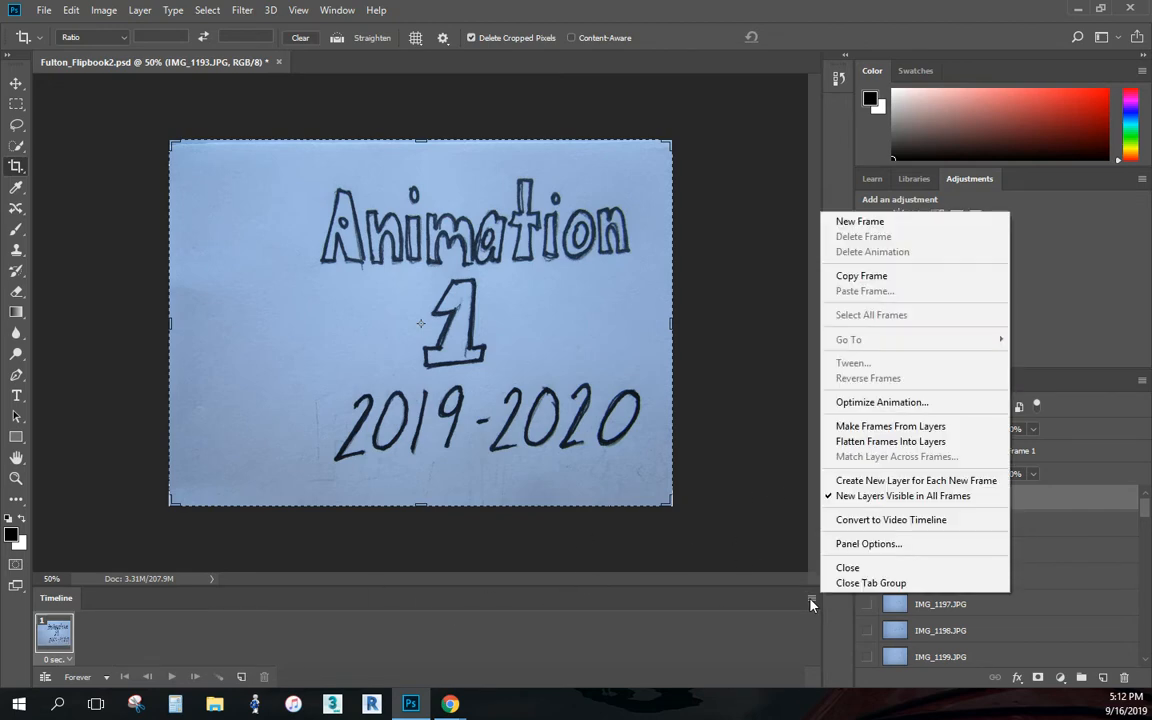
{"action": "left_click", "coordinate": [875, 427]}
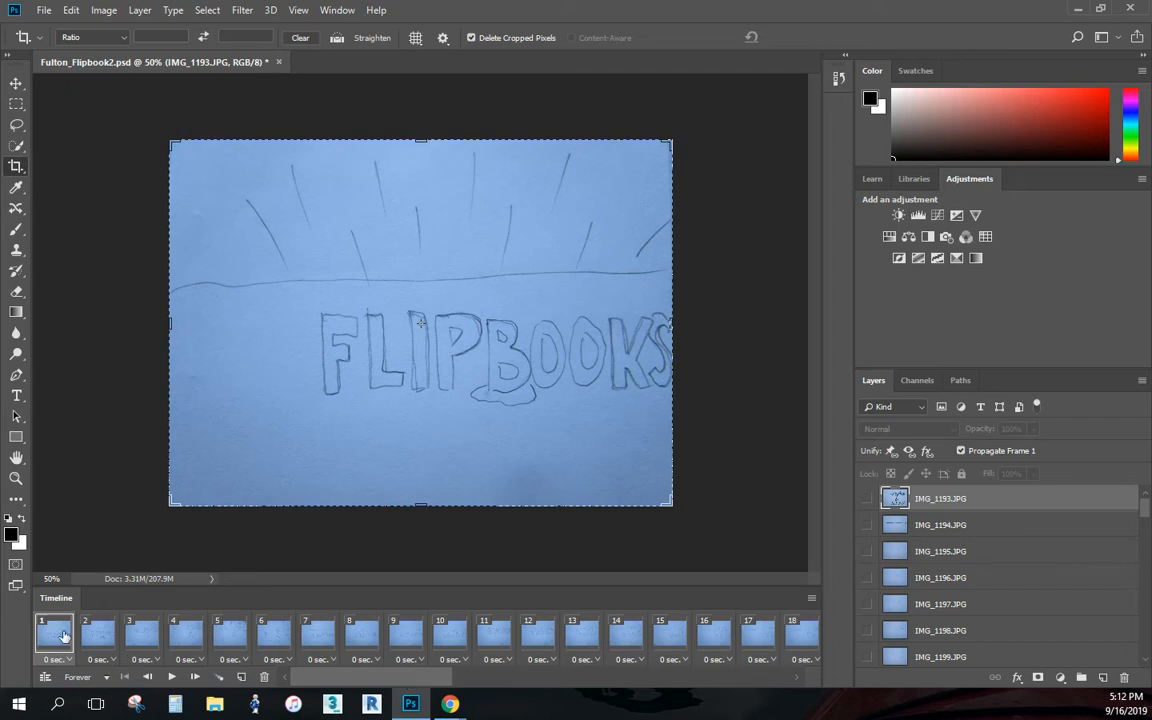
- Compare the first and last timeline frames and reverse the frame order so the "Animation 1" title image comes first
{"action": "left_click_drag", "start_coordinate": [349, 677], "coordinate": [420, 681]}
{"action": "left_click", "coordinate": [803, 636]}
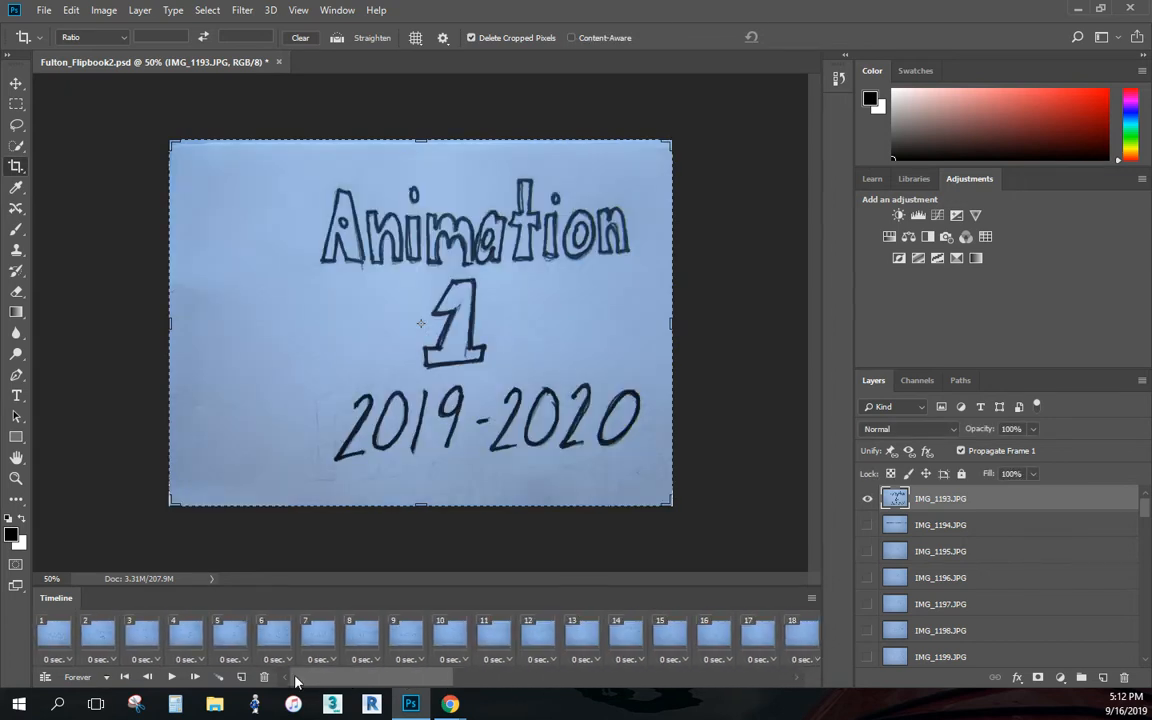
{"action": "left_click", "coordinate": [46, 630]}
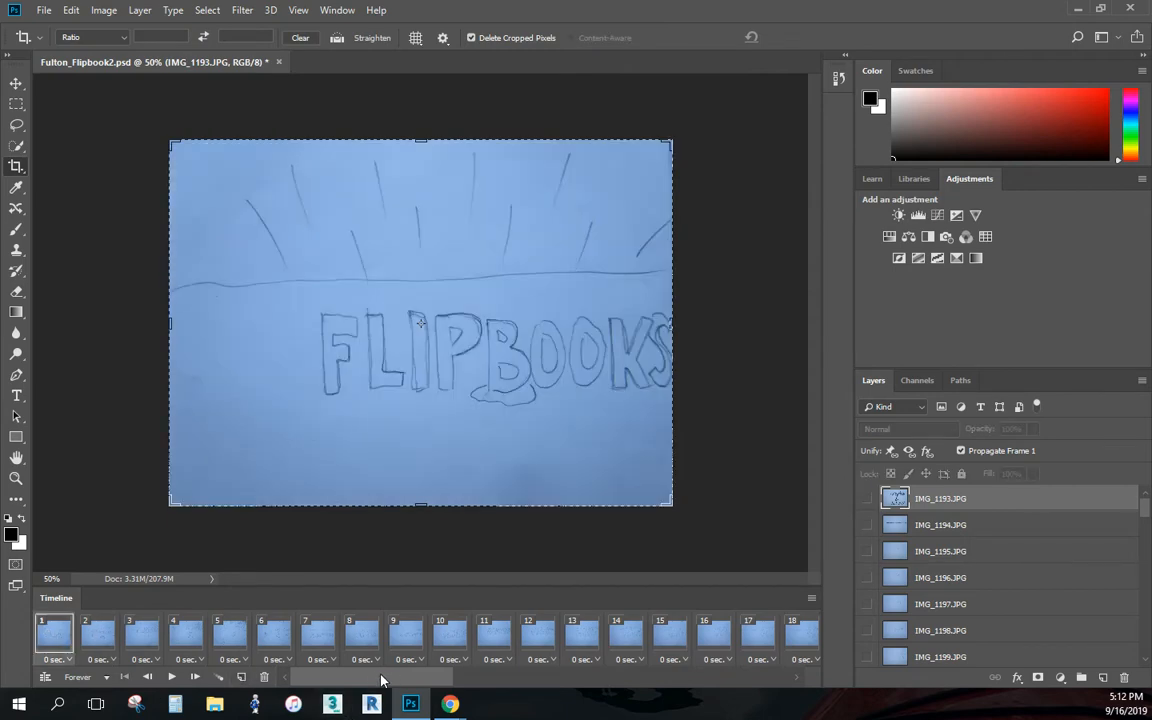
{"action": "left_click_drag", "start_coordinate": [380, 681], "coordinate": [272, 681]}
{"action": "left_click", "coordinate": [811, 598]}
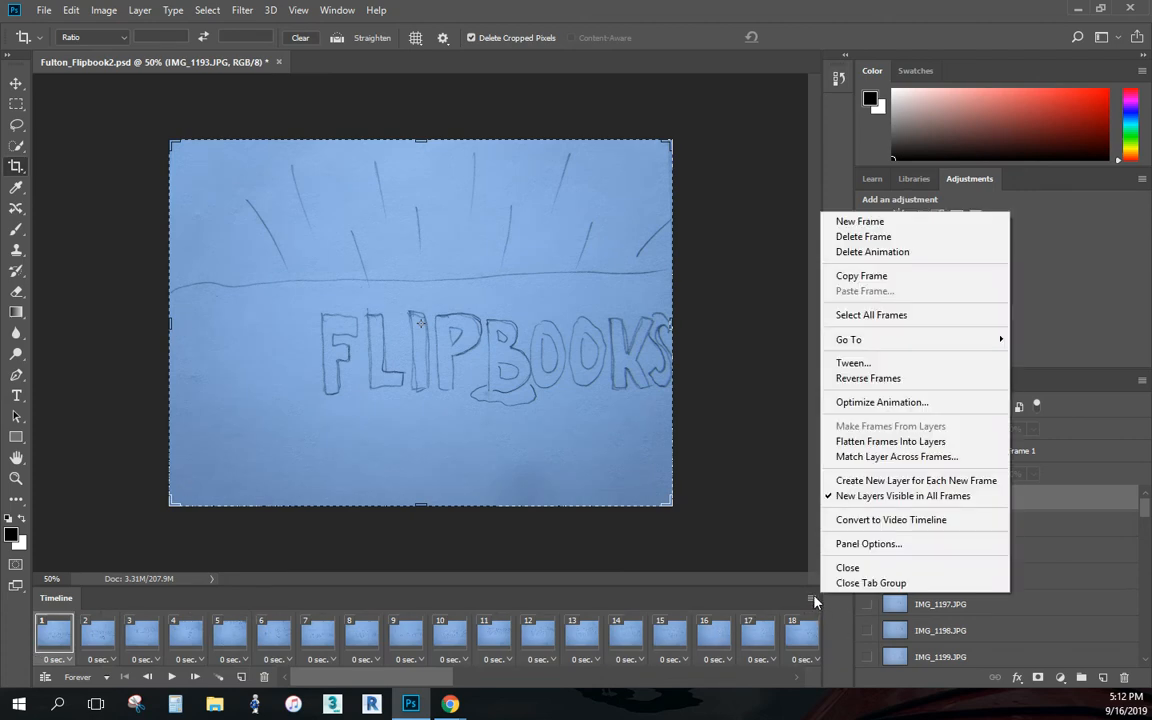
{"action": "left_click", "coordinate": [866, 378]}
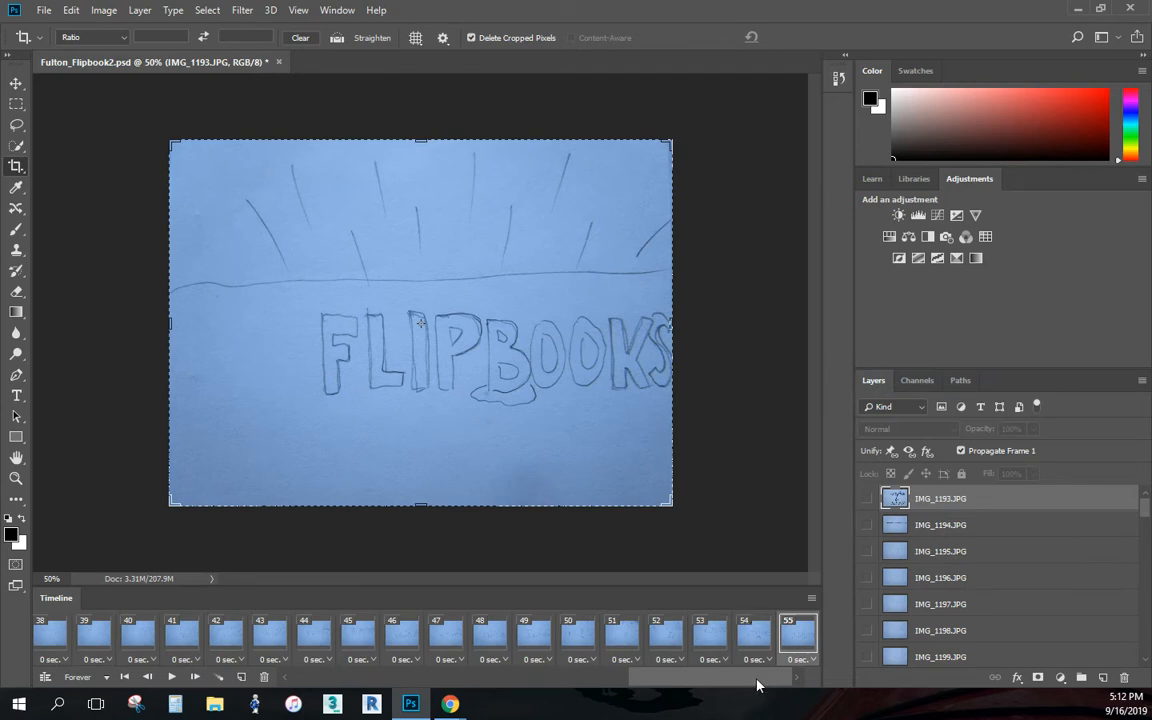
{"action": "left_click_drag", "start_coordinate": [766, 679], "coordinate": [300, 684]}
{"action": "left_click", "coordinate": [56, 637]}
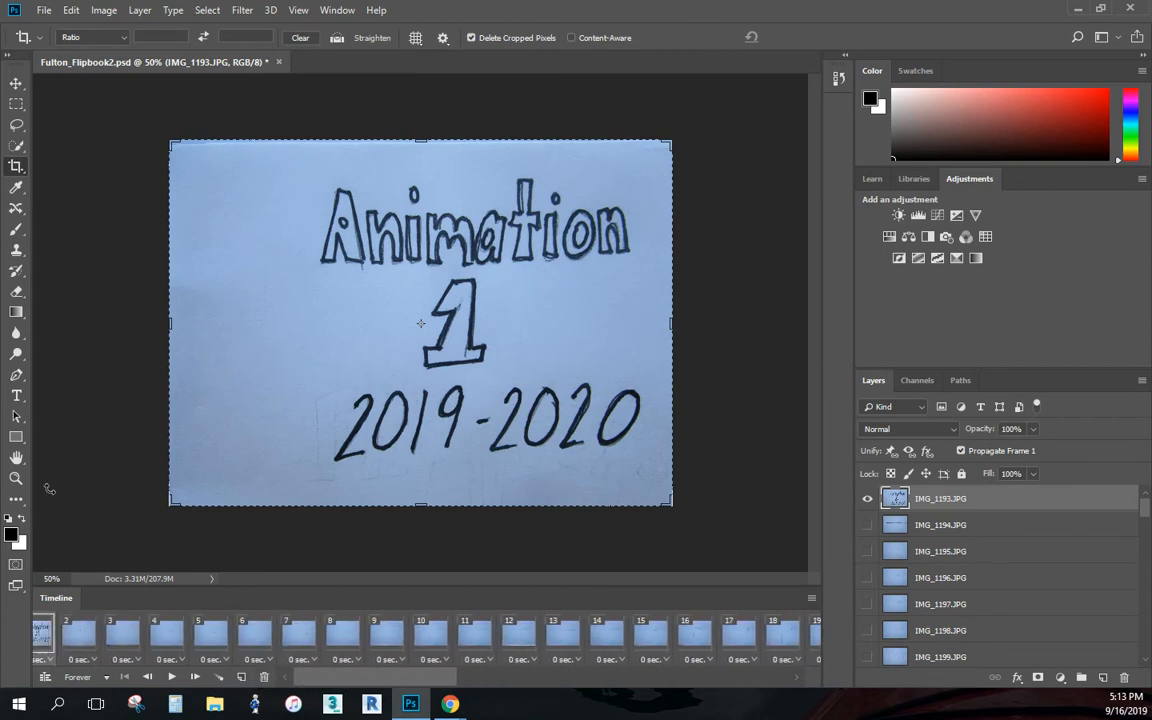
- Set the delay of frame 1, the title image, to 2.0 seconds
{"action": "left_click_drag", "start_coordinate": [390, 681], "coordinate": [329, 683]}
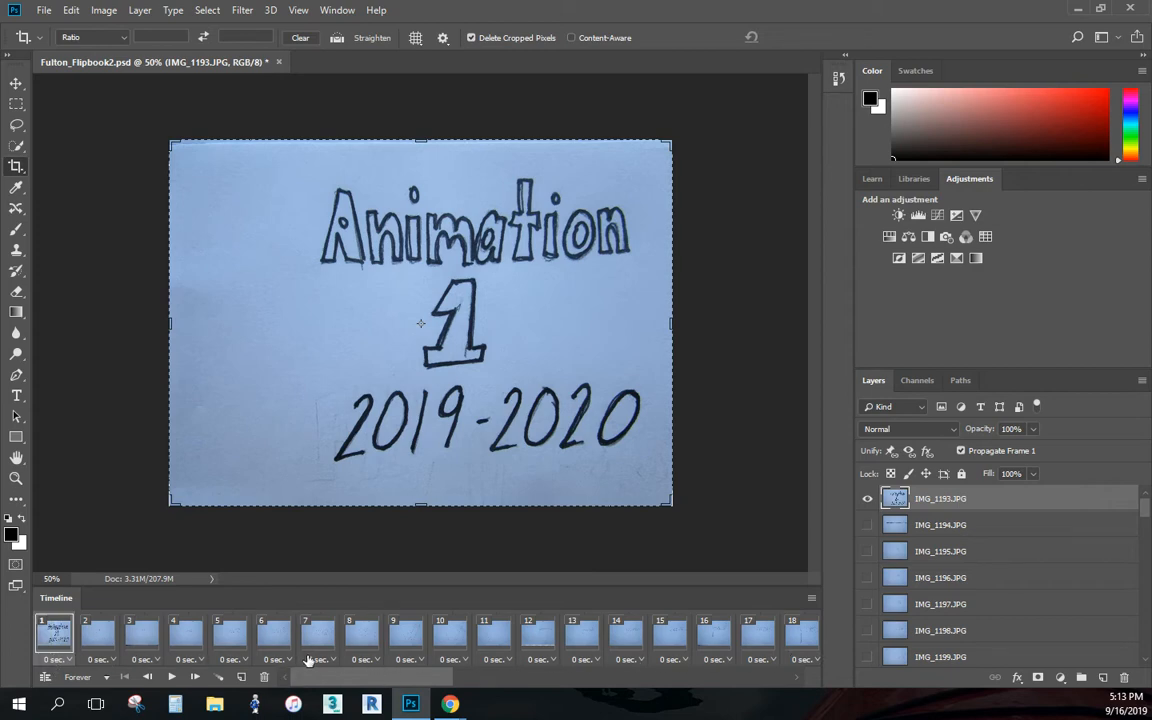
{"action": "left_click", "coordinate": [69, 656]}
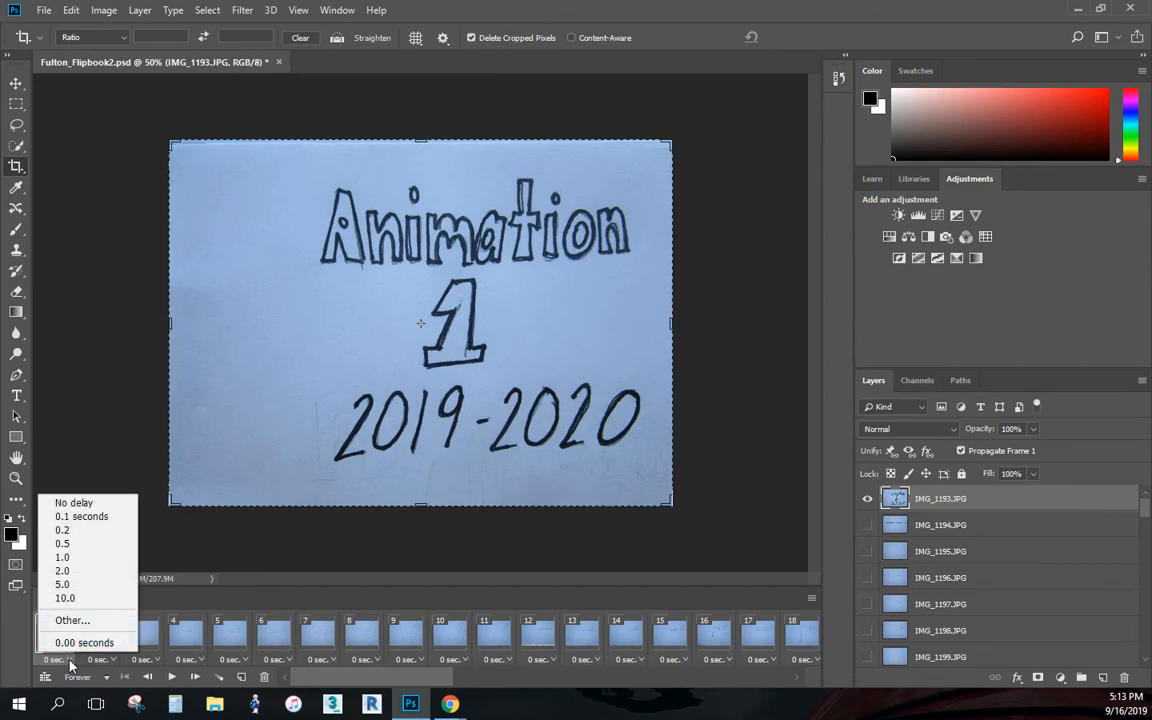
{"action": "left_click", "coordinate": [70, 662]}
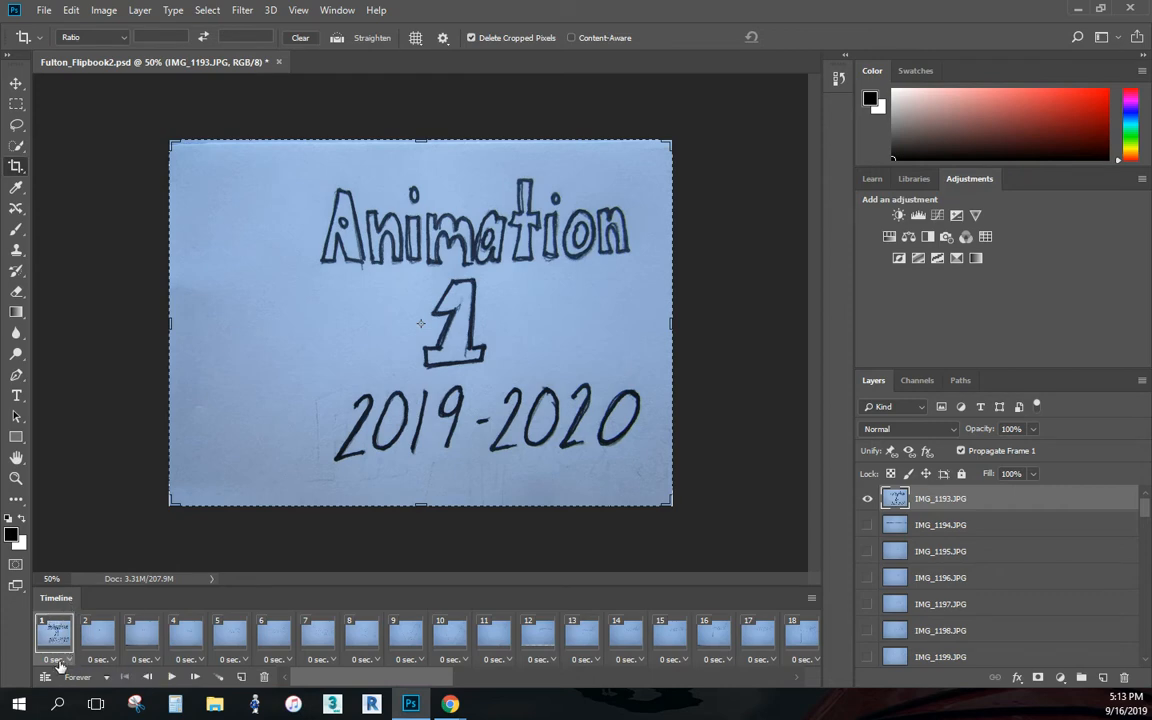
{"action": "left_click", "coordinate": [64, 660]}
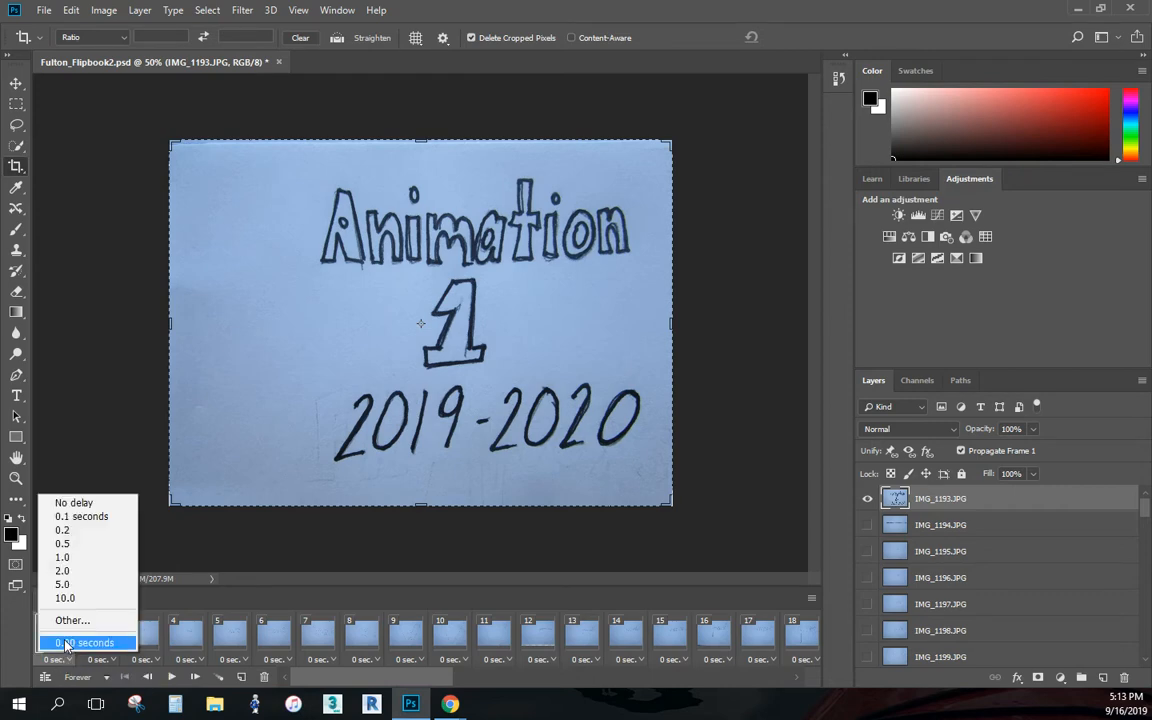
{"action": "left_click", "coordinate": [80, 574]}
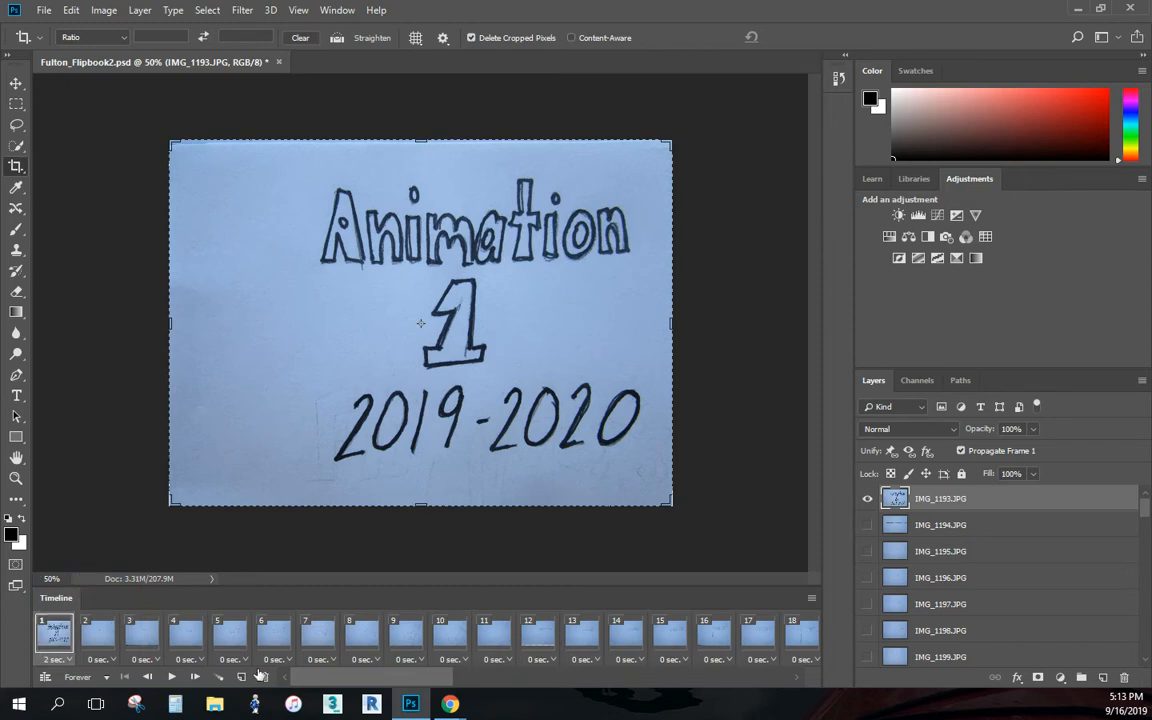
- Set the delay of the last frame, frame 55, to 1.0 second
{"action": "left_click_drag", "start_coordinate": [369, 685], "coordinate": [803, 678]}
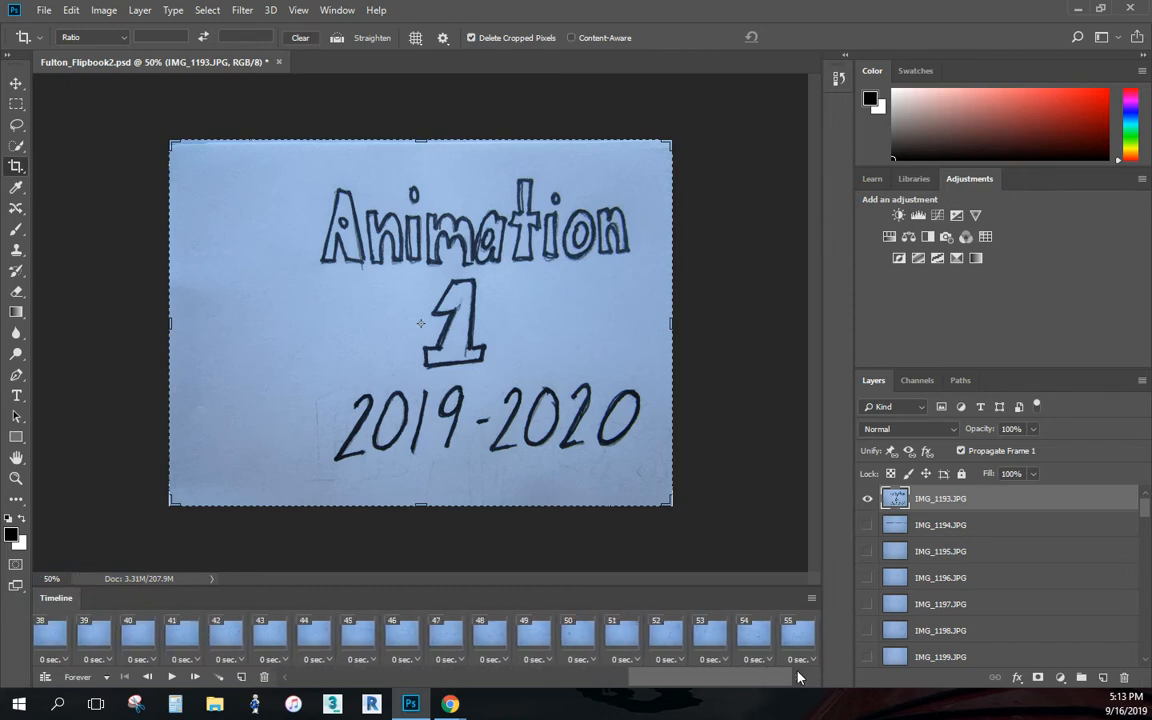
{"action": "left_click", "coordinate": [810, 660]}
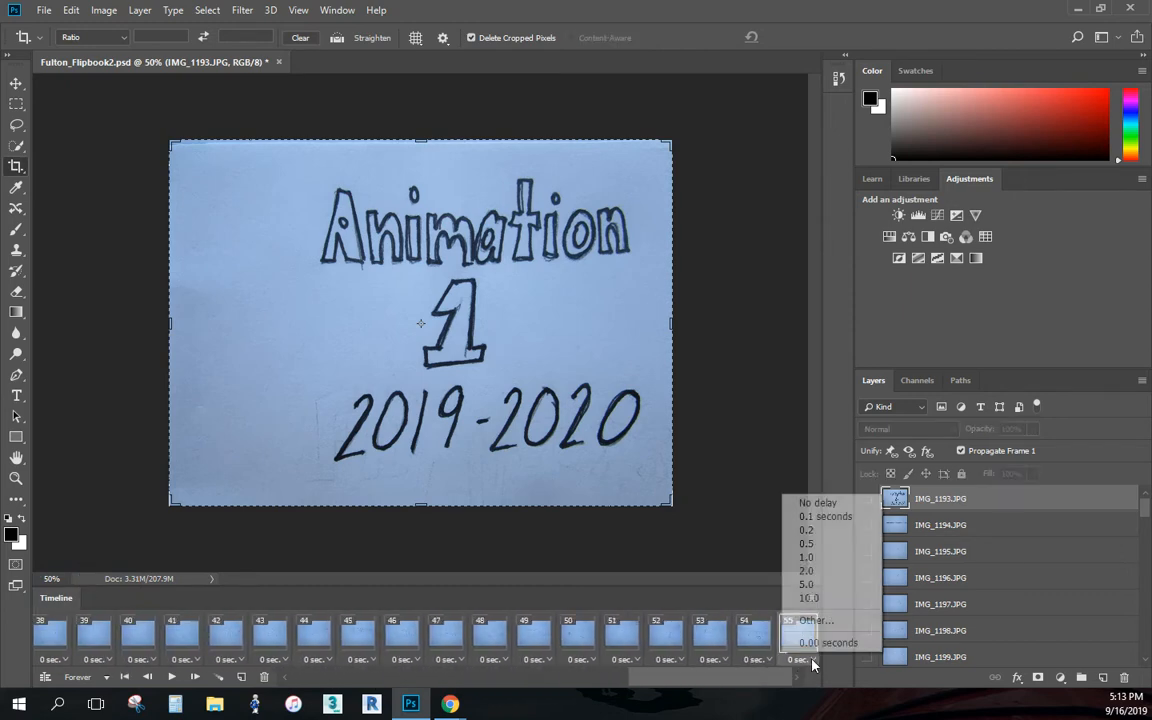
{"action": "left_click", "coordinate": [806, 557]}
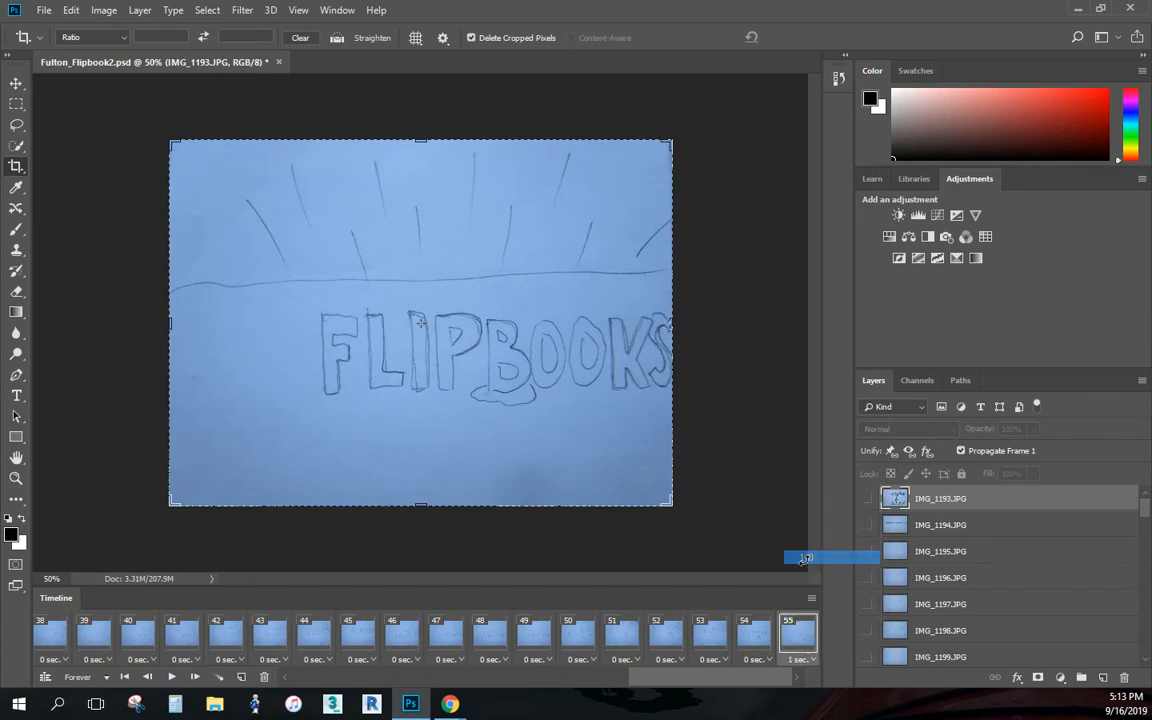
- Select frames 2 through 54 together and give them a custom delay of 0.13 seconds
{"action": "left_click_drag", "start_coordinate": [777, 681], "coordinate": [527, 710]}
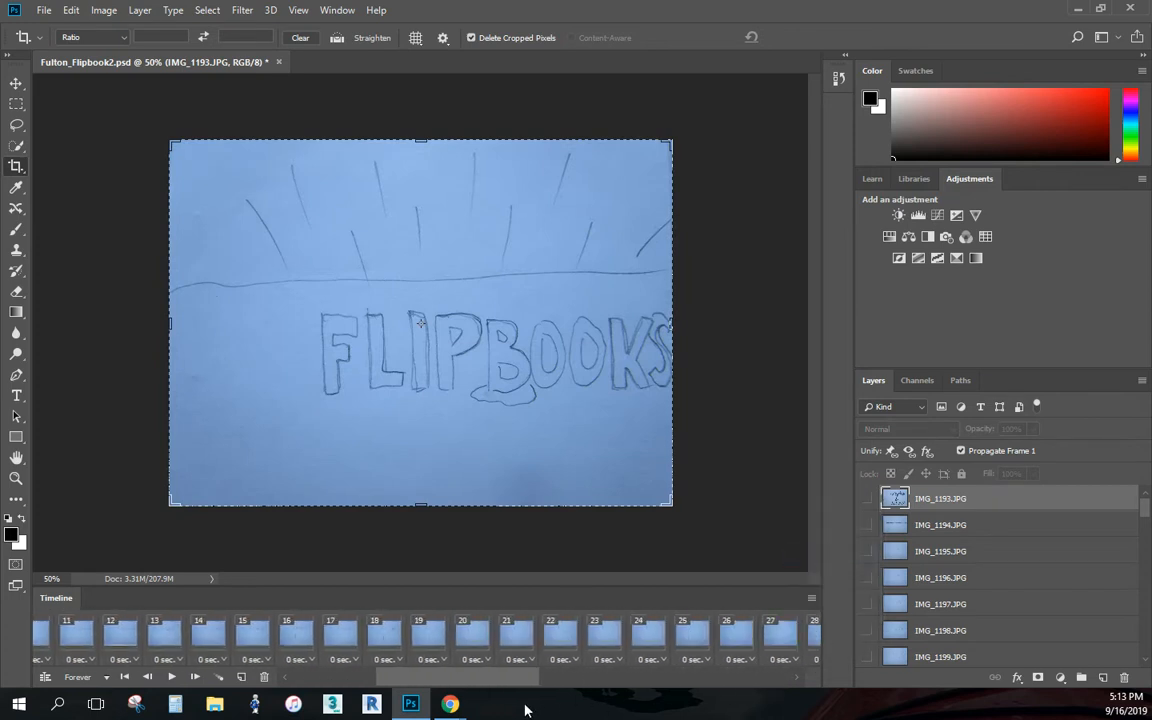
{"action": "mouse_move", "coordinate": [451, 680]}
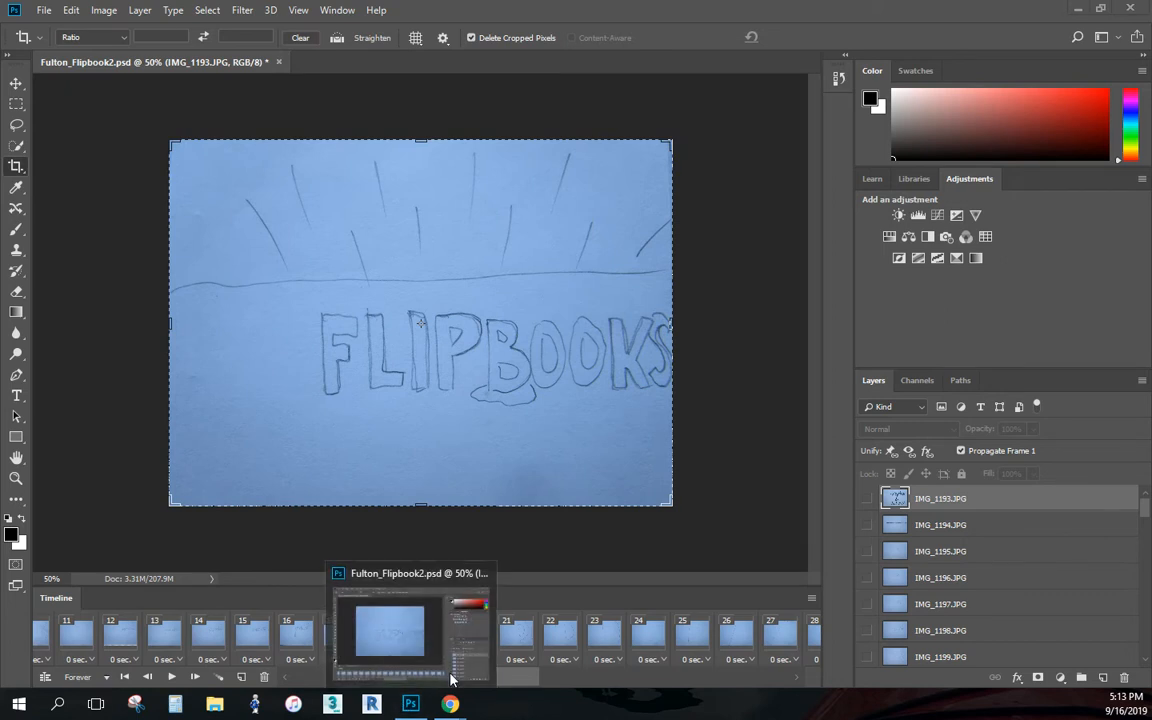
{"action": "left_click_drag", "start_coordinate": [495, 677], "coordinate": [243, 676]}
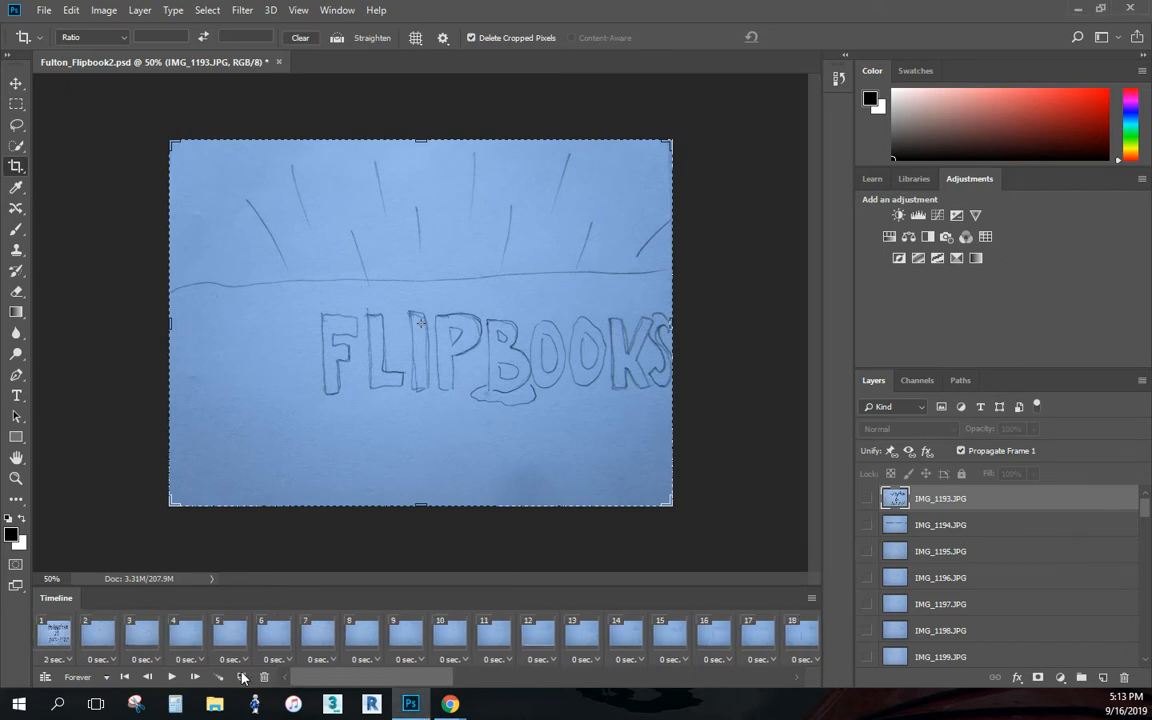
{"action": "left_click", "coordinate": [100, 634]}
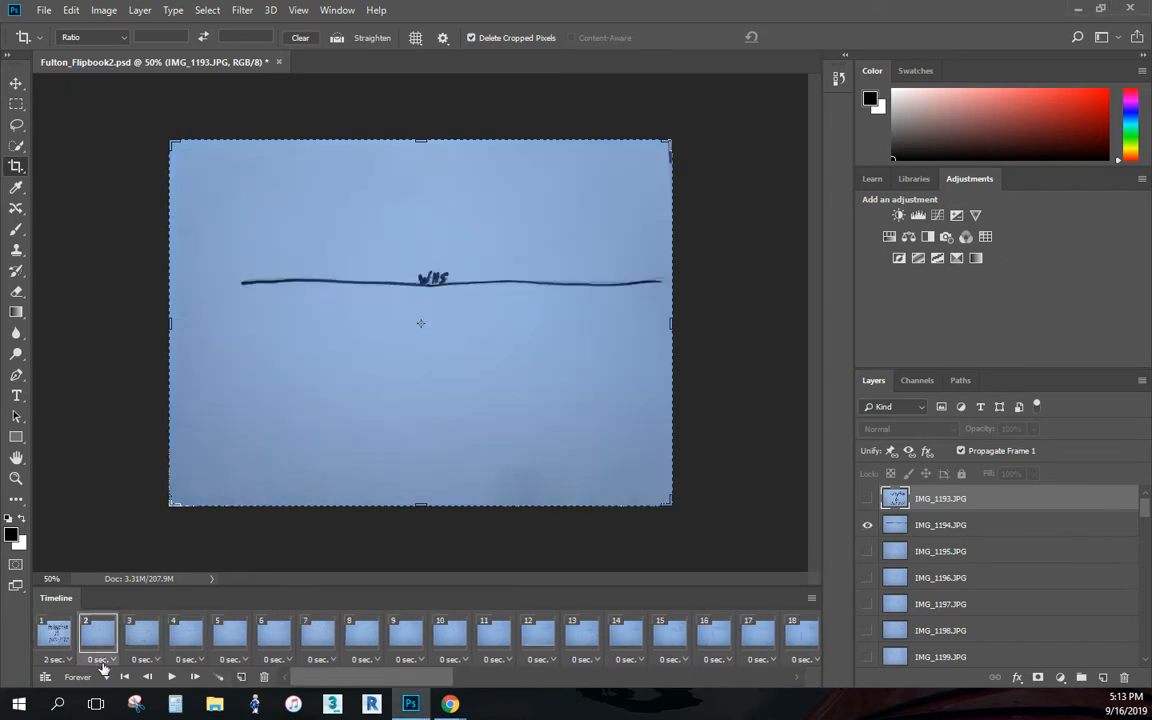
{"action": "left_click_drag", "start_coordinate": [375, 678], "coordinate": [743, 678]}
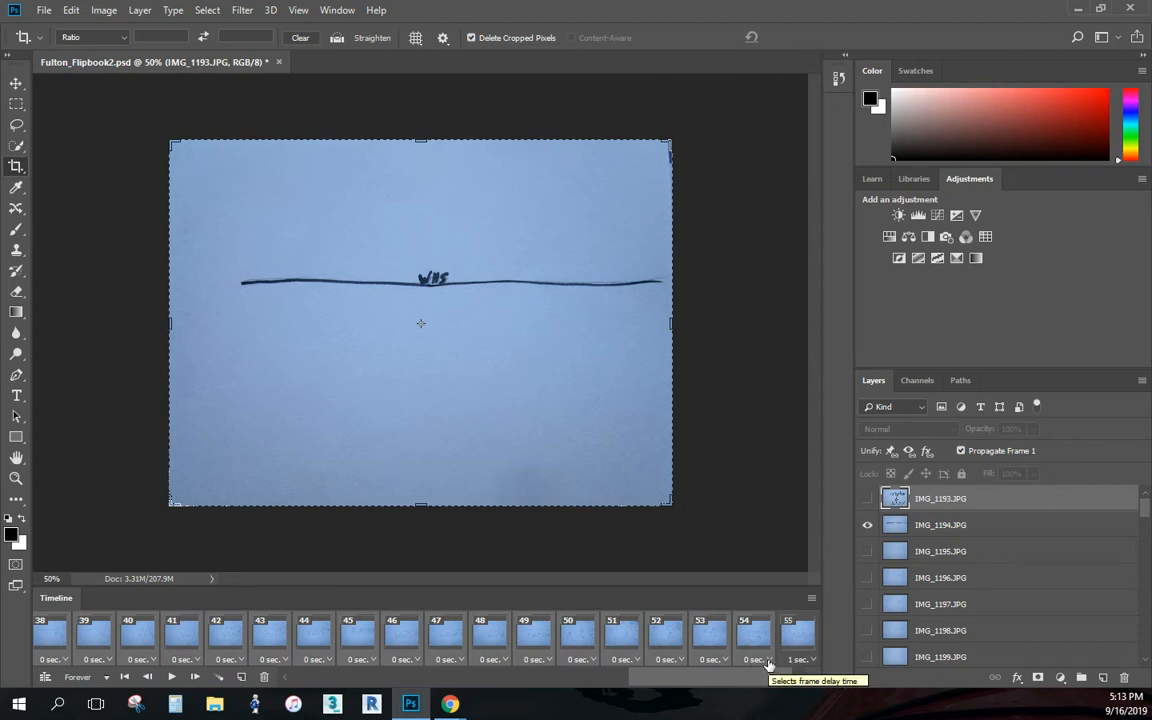
{"action": "left_click", "coordinate": [768, 661]}
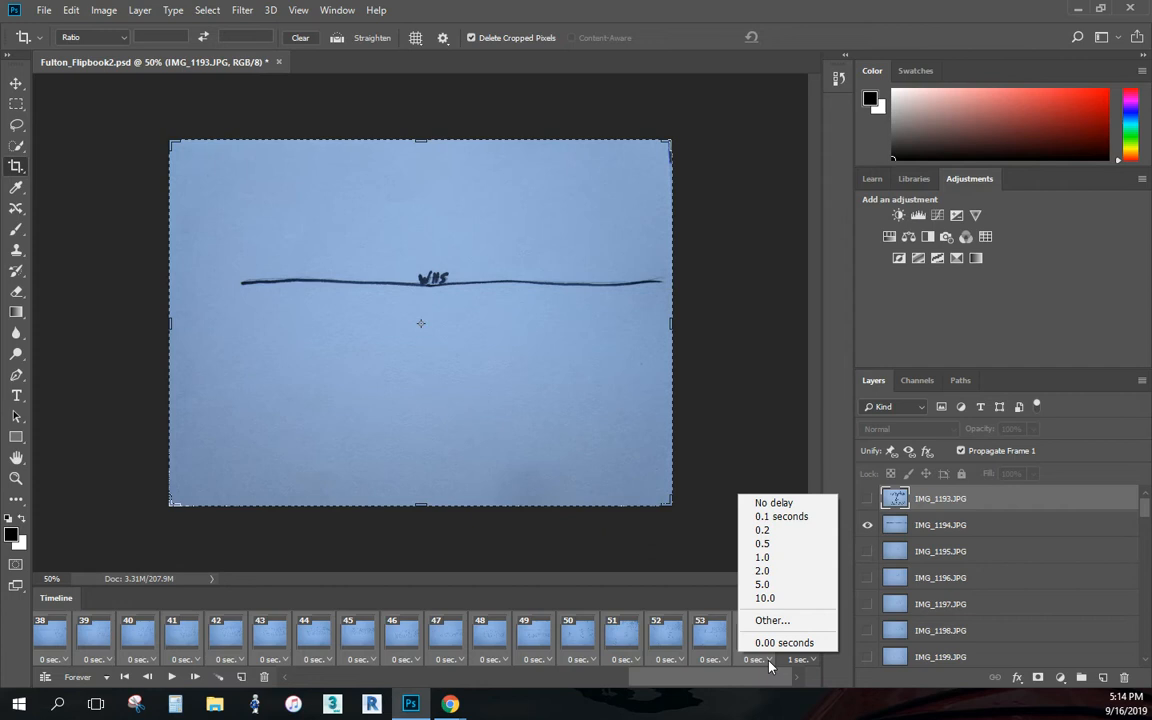
{"action": "left_click", "coordinate": [784, 642]}
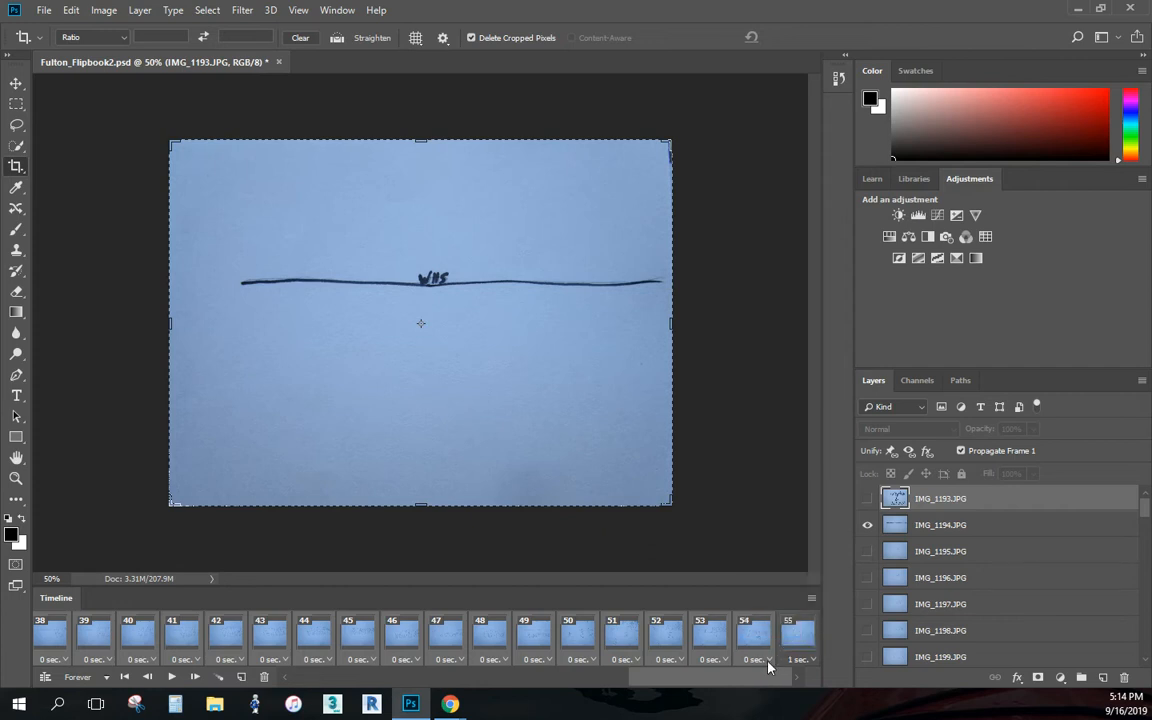
{"action": "left_click", "coordinate": [785, 659]}
{"action": "left_click", "coordinate": [779, 622]}
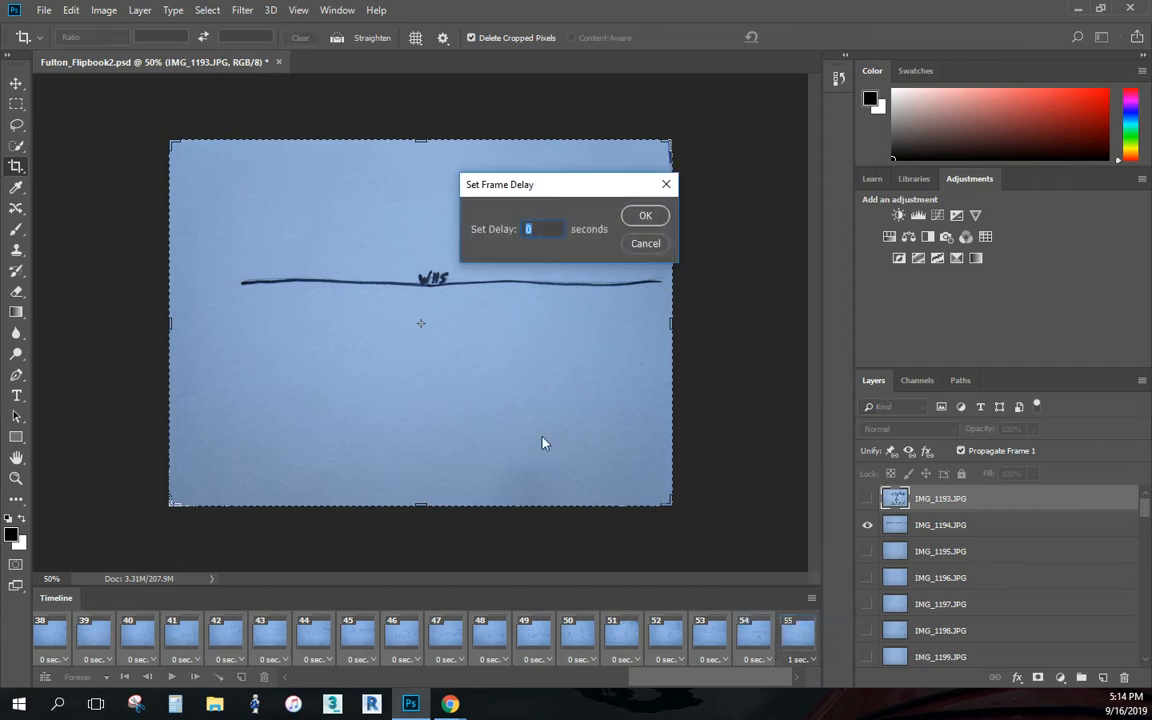
{"action": "type", "text": ".13"}
{"action": "left_click", "coordinate": [646, 216]}
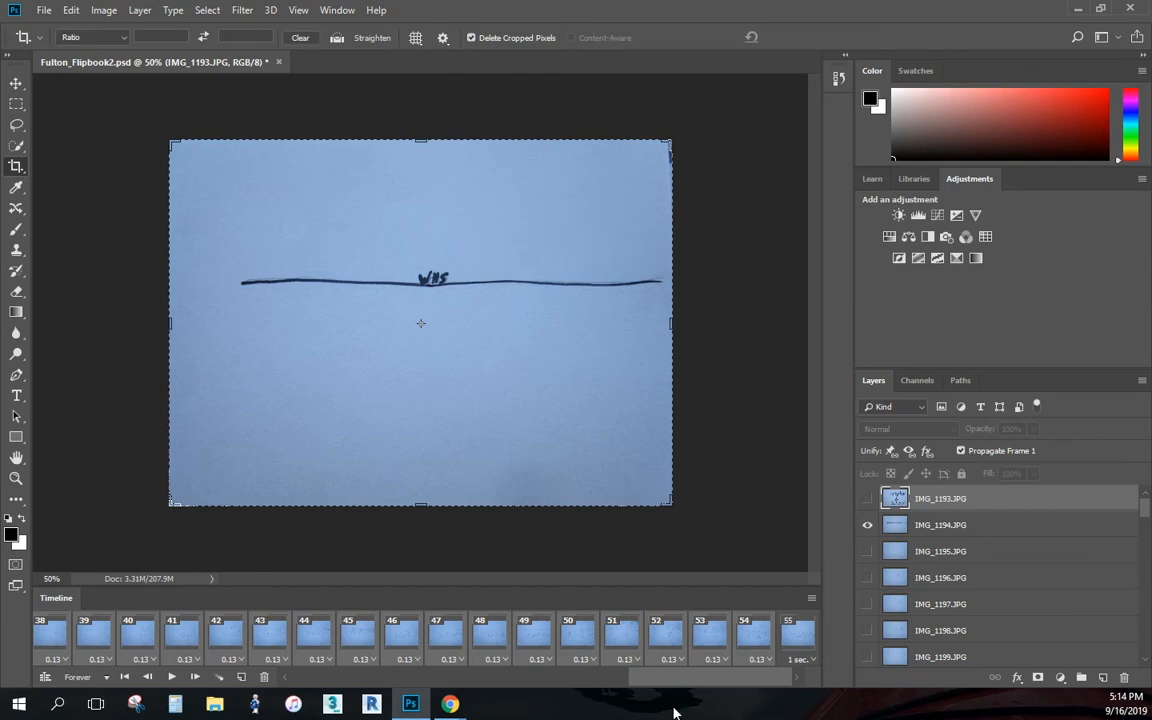
- Play the animation from frame 1 to check its speed, and stop it at the end
{"action": "left_click_drag", "start_coordinate": [629, 663], "coordinate": [279, 652]}
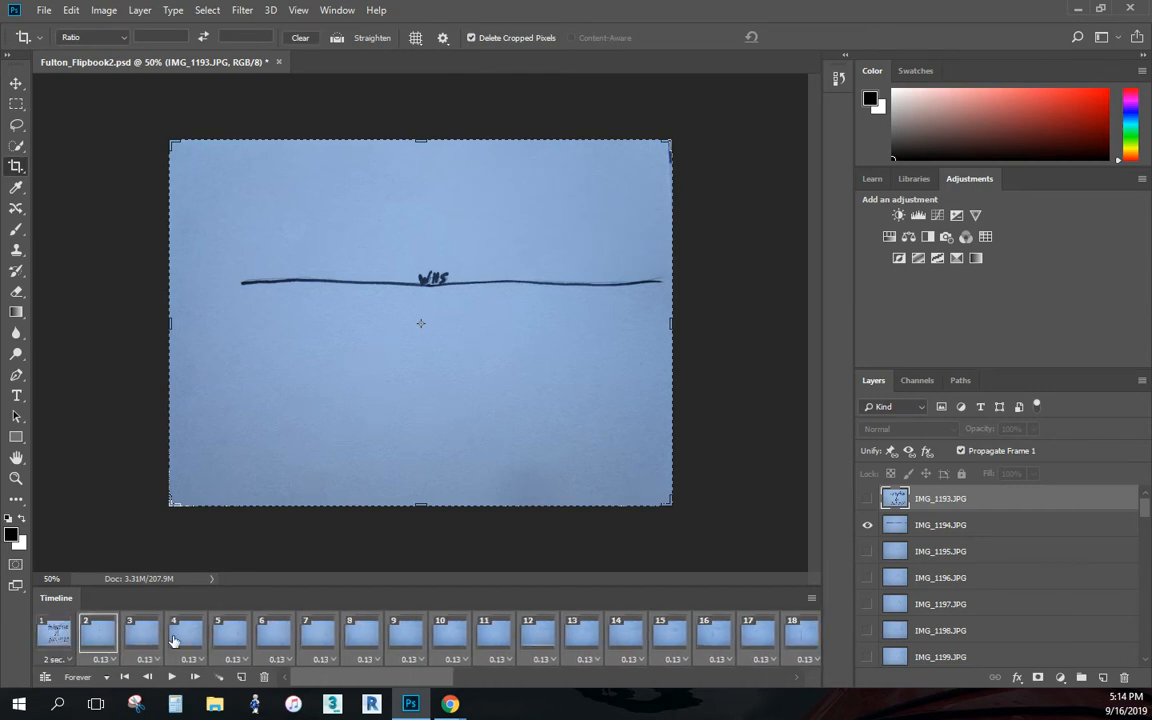
{"action": "left_click", "coordinate": [43, 639]}
{"action": "left_click", "coordinate": [172, 678]}
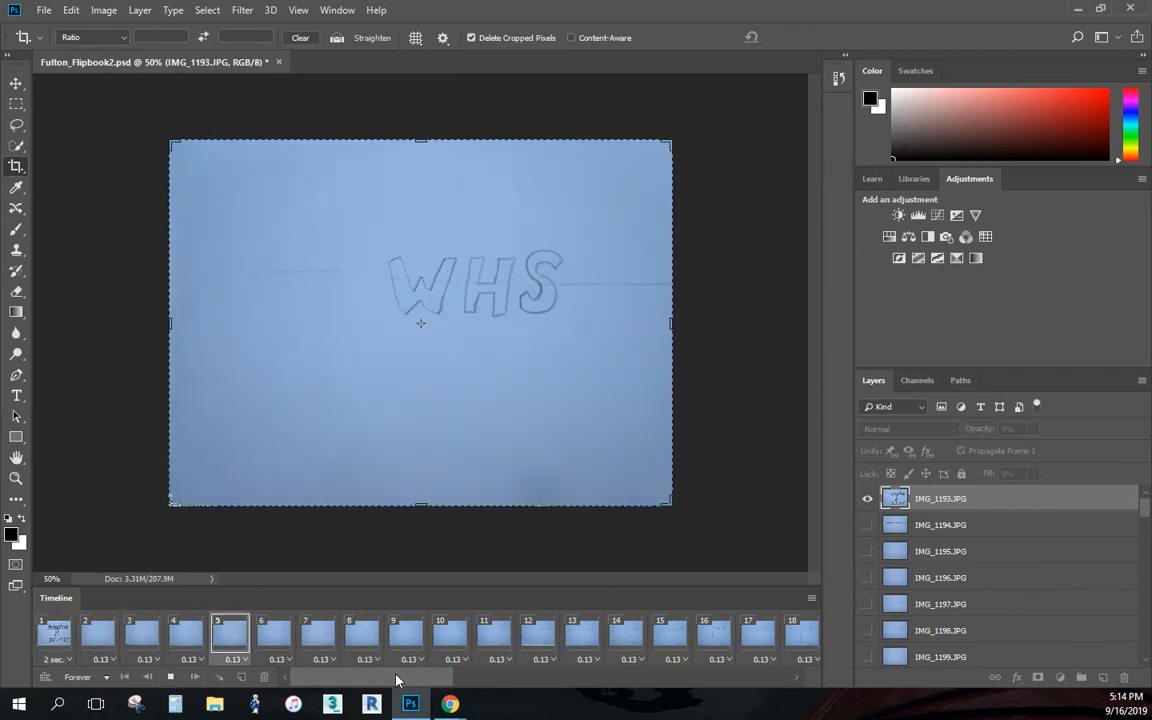
{"action": "left_click", "coordinate": [170, 680]}
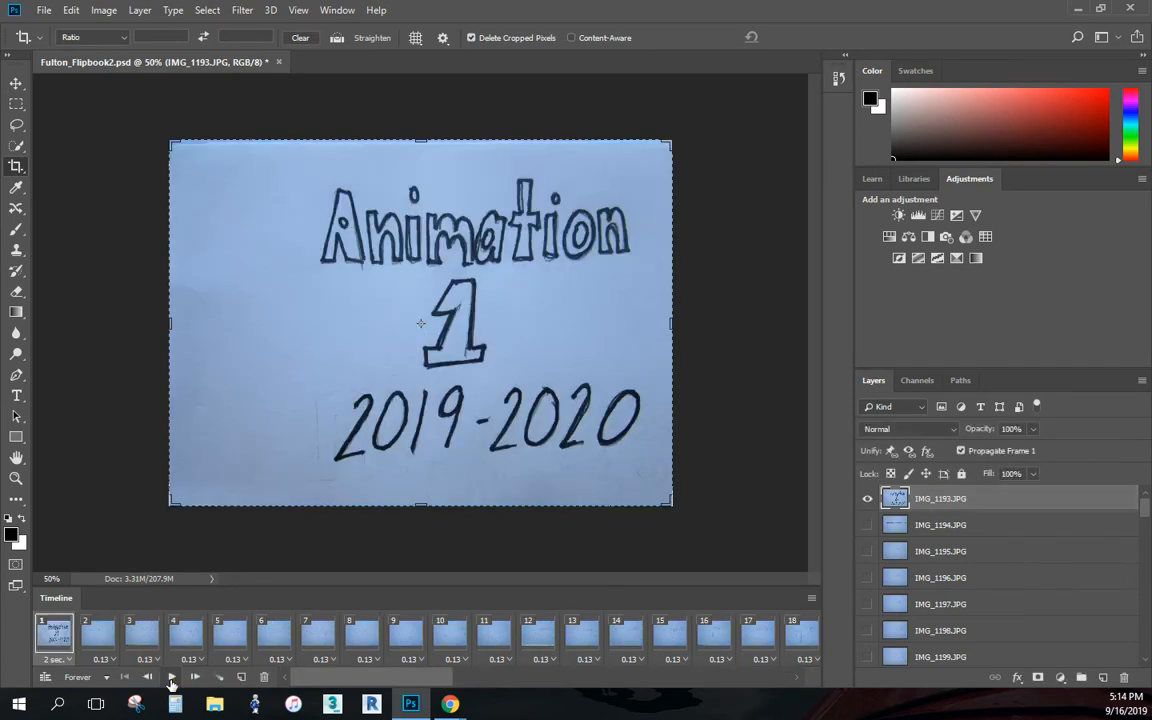
- Reselect frames 2 through 54 and set their custom delay to 0.08 seconds
{"action": "left_click", "coordinate": [104, 656]}
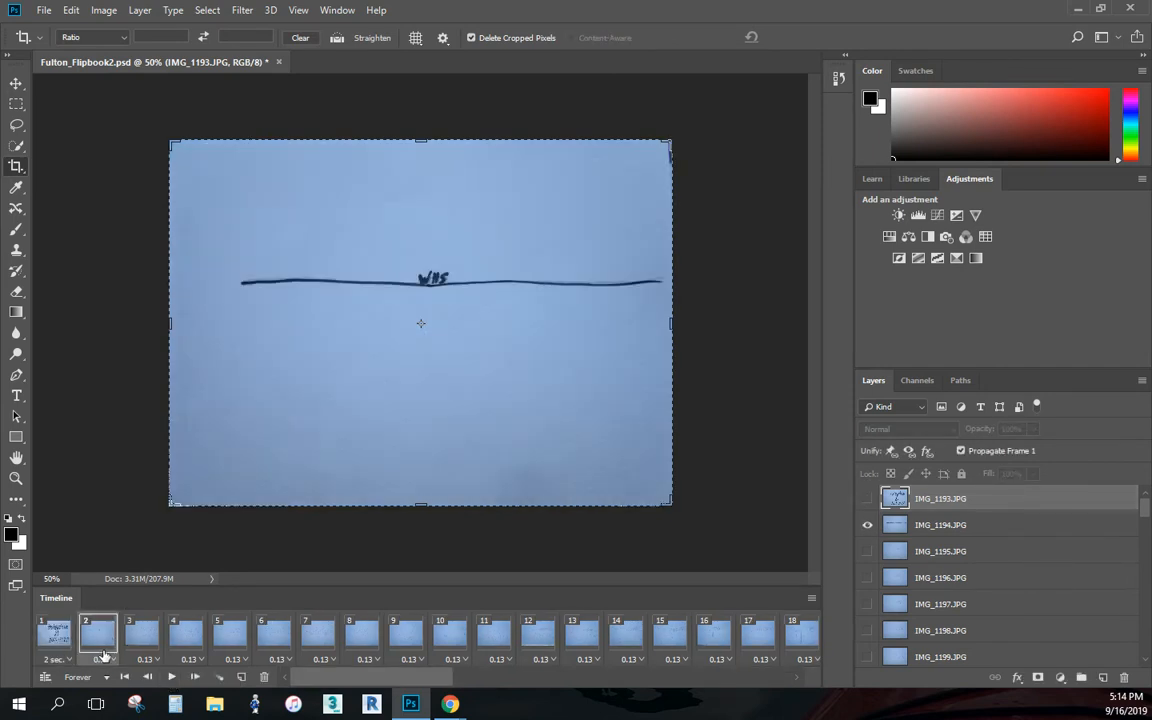
{"action": "left_click_drag", "start_coordinate": [360, 677], "coordinate": [795, 684]}
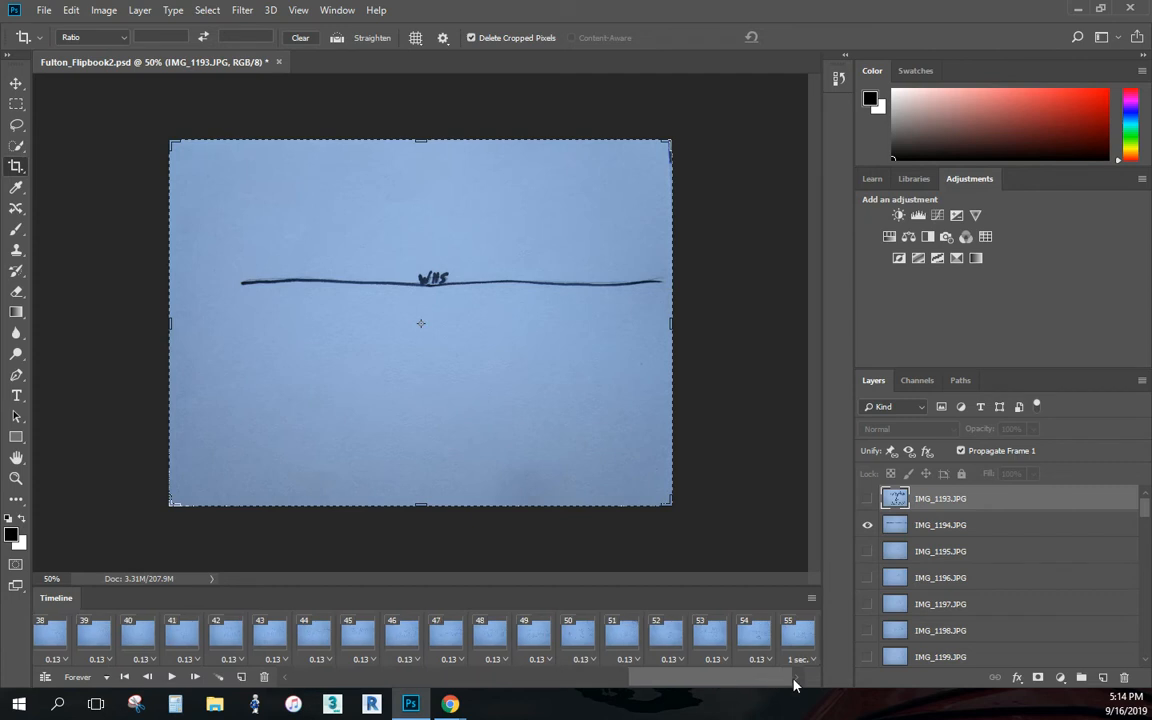
{"action": "left_click", "coordinate": [764, 660]}
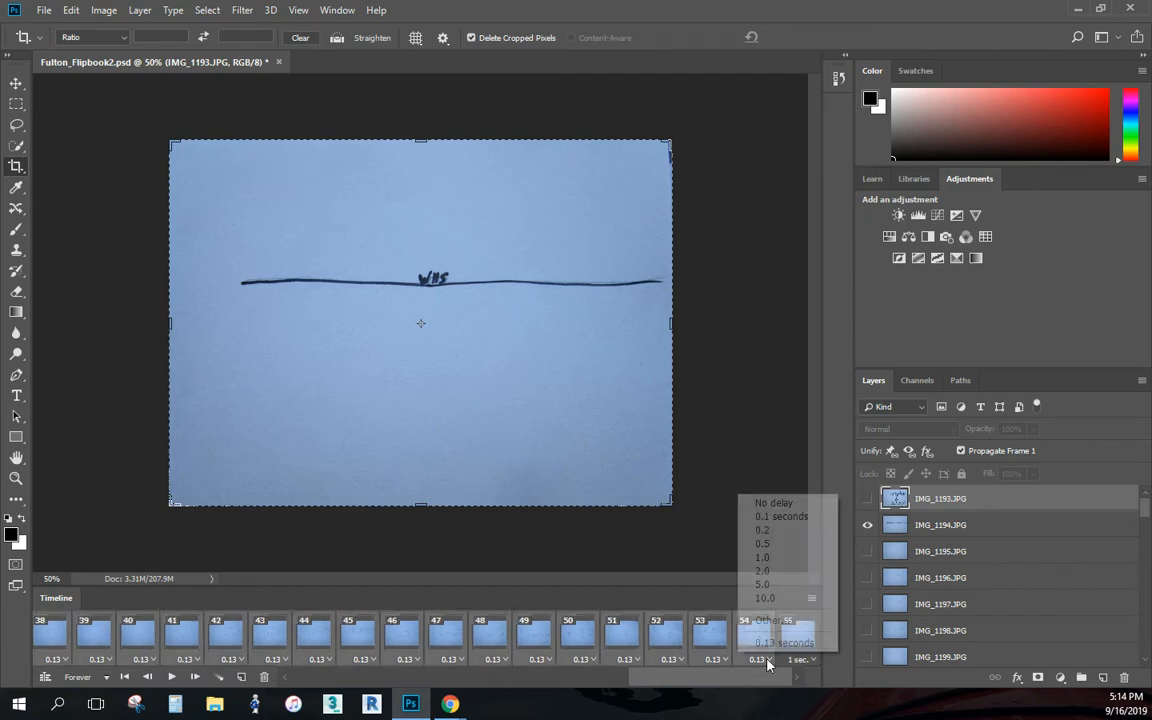
{"action": "left_click", "coordinate": [752, 618]}
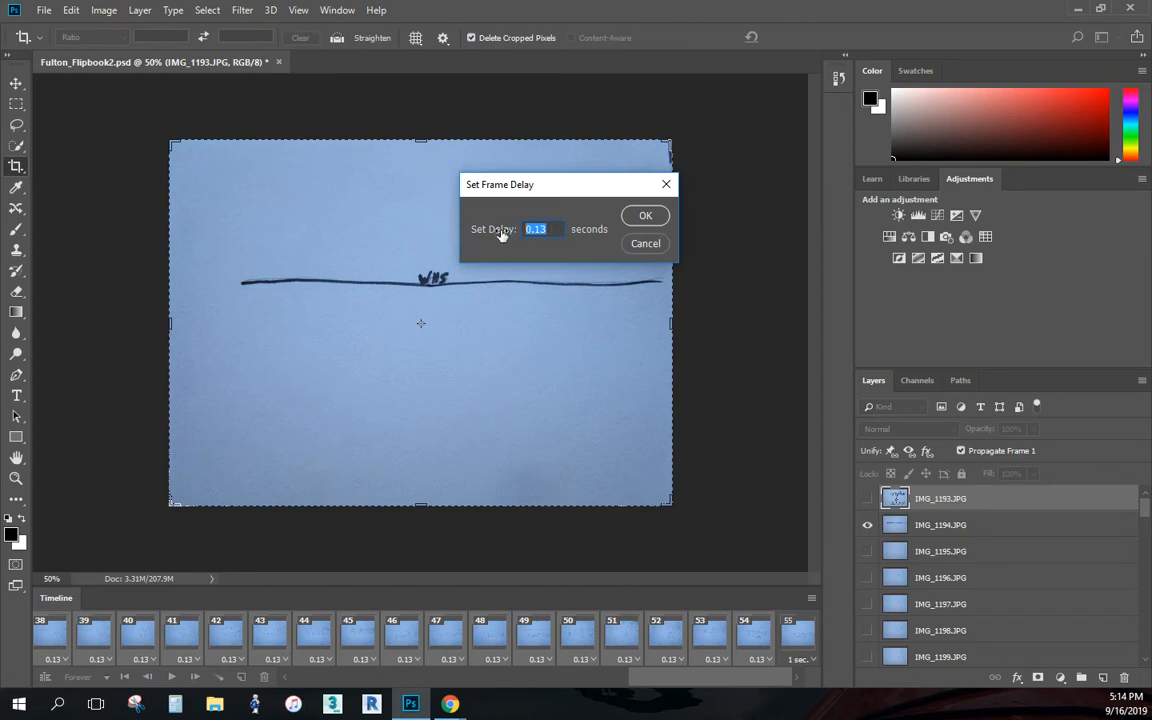
{"action": "type", "text": ".08"}
{"action": "left_click", "coordinate": [645, 215]}
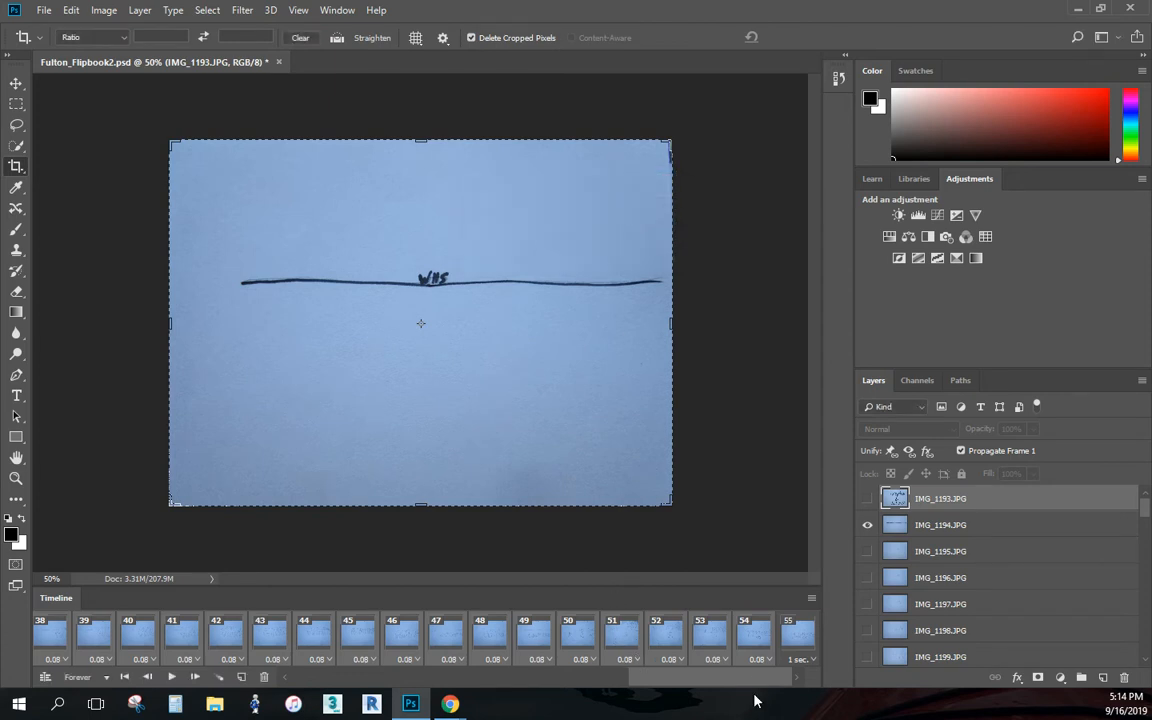
- Preview the animation with the new frame timing and stop playback when it has run through
{"action": "left_click_drag", "start_coordinate": [753, 679], "coordinate": [364, 679]}
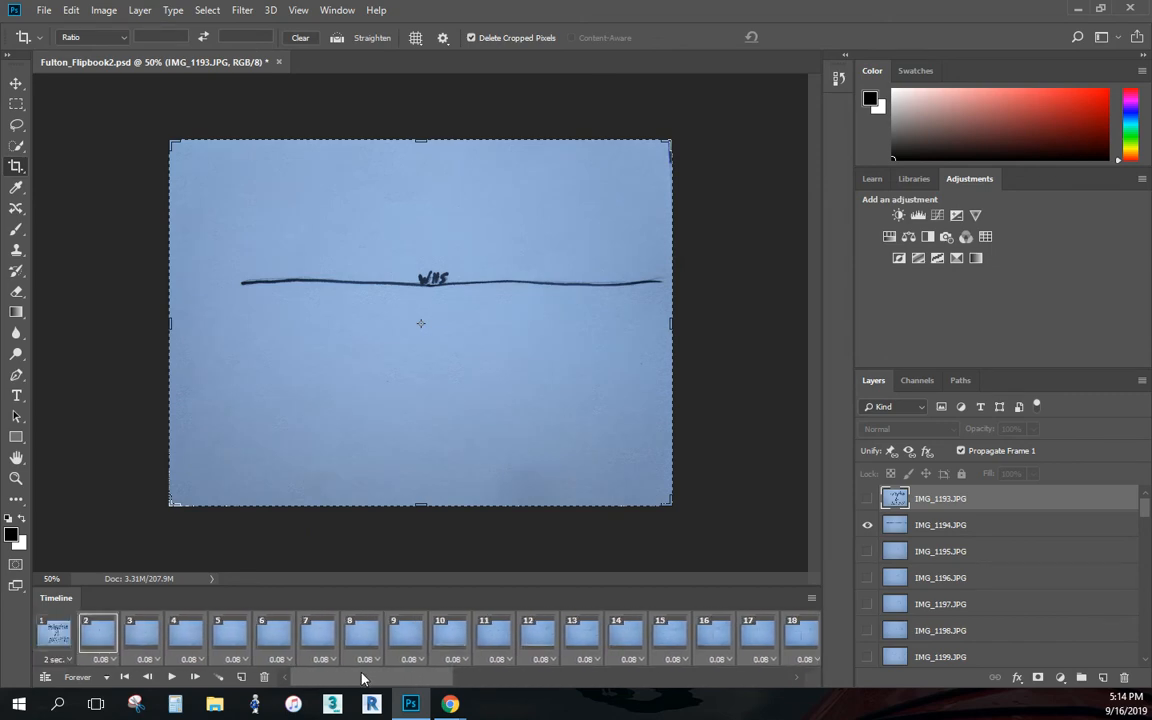
{"action": "left_click", "coordinate": [171, 678]}
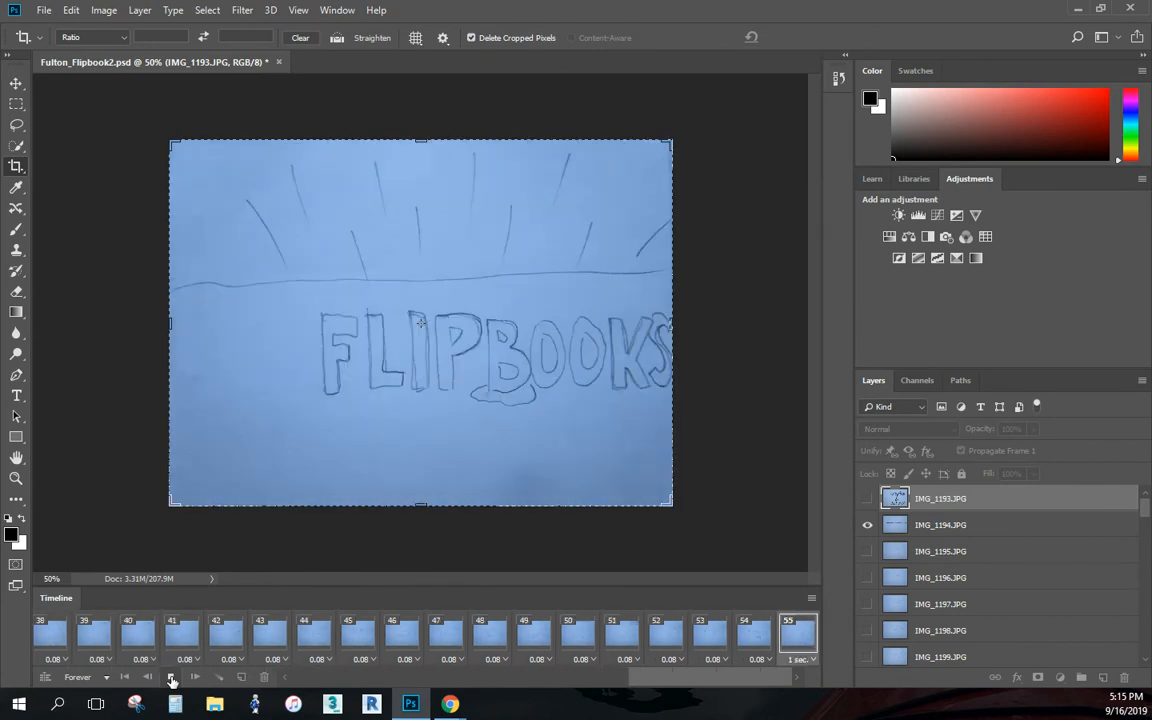
{"action": "left_click", "coordinate": [172, 679]}
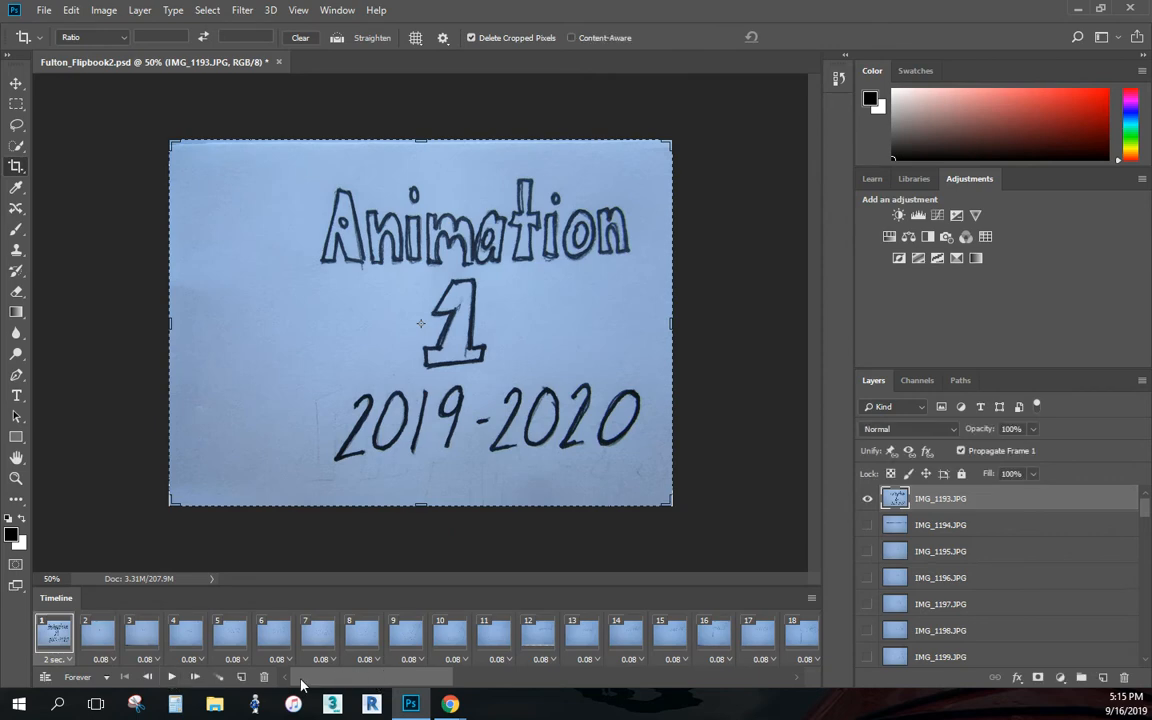
- Open Save for Web (Legacy) for the animation and set the GIF's image size to 25 percent
{"action": "left_click", "coordinate": [45, 10]}
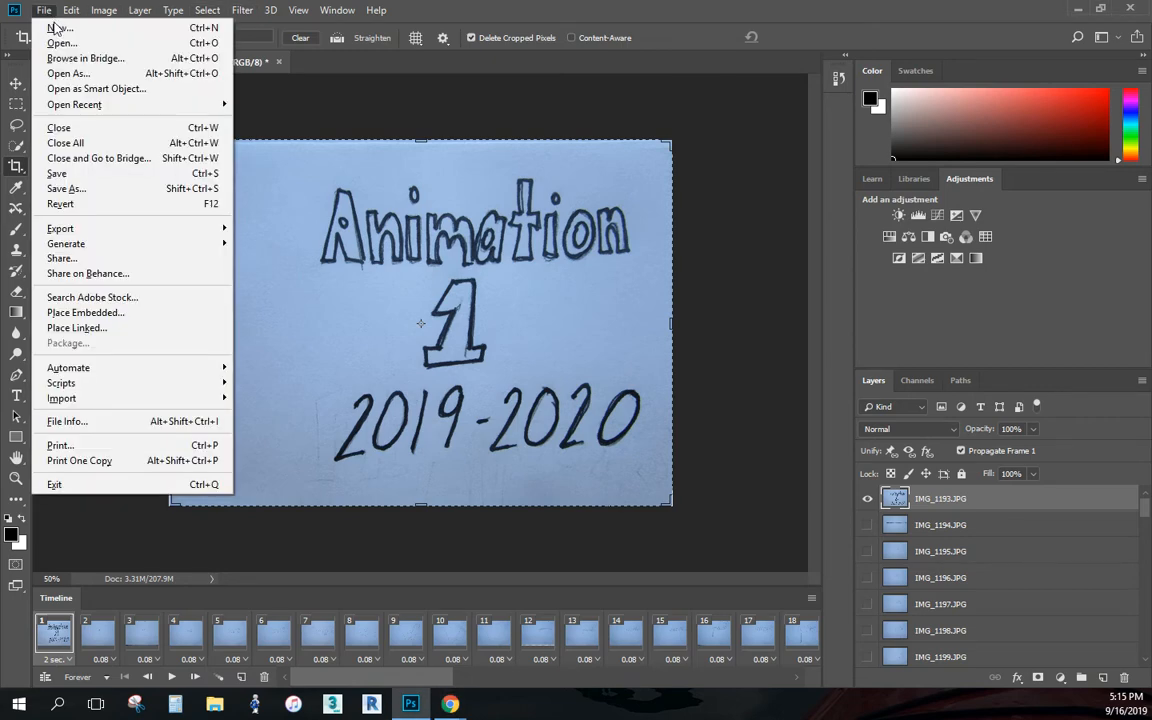
{"action": "mouse_move", "coordinate": [77, 230]}
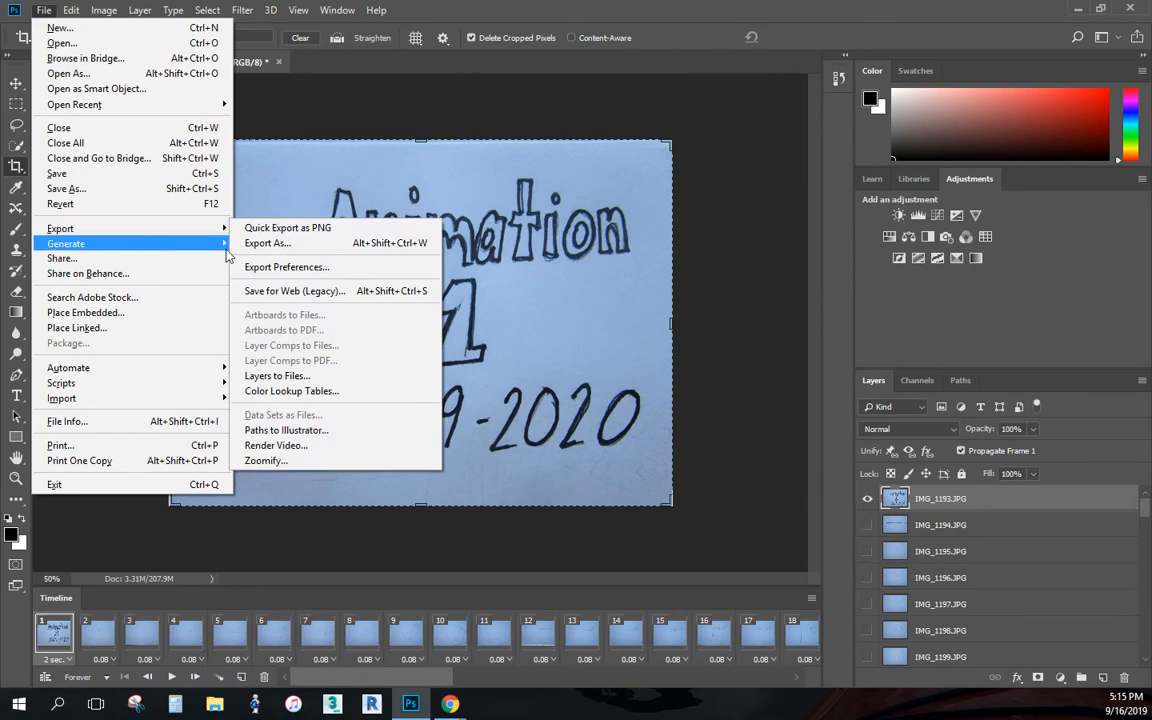
{"action": "left_click", "coordinate": [289, 292]}
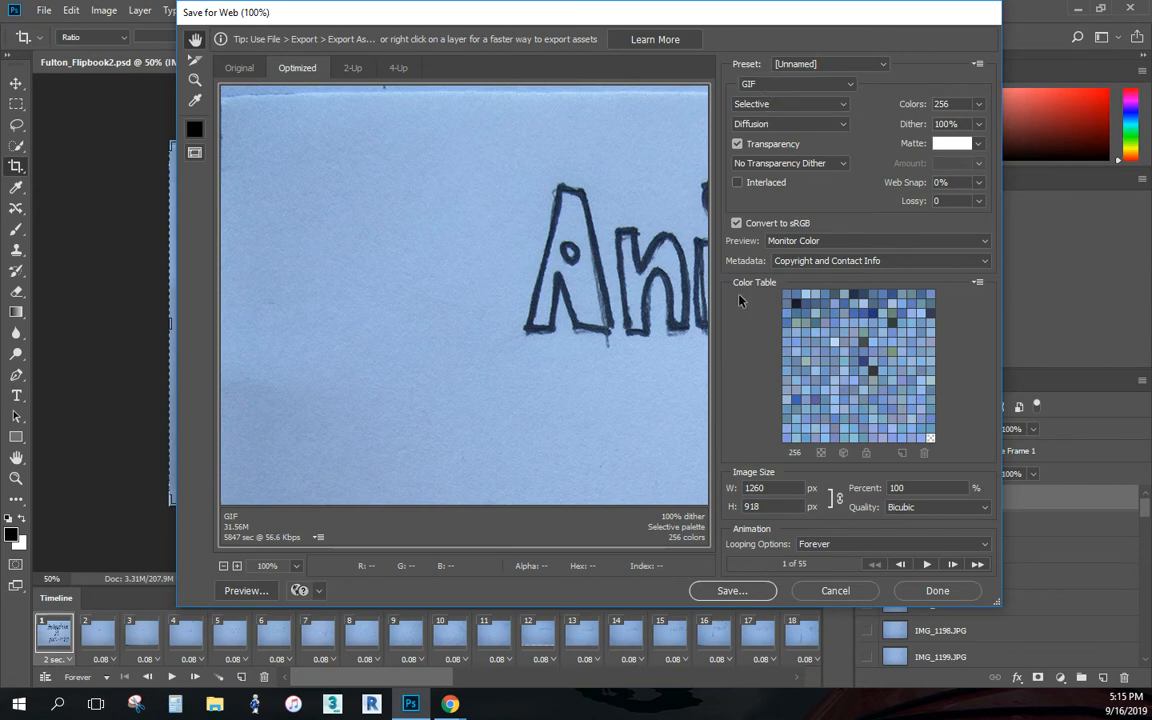
{"action": "double_click", "coordinate": [911, 487]}
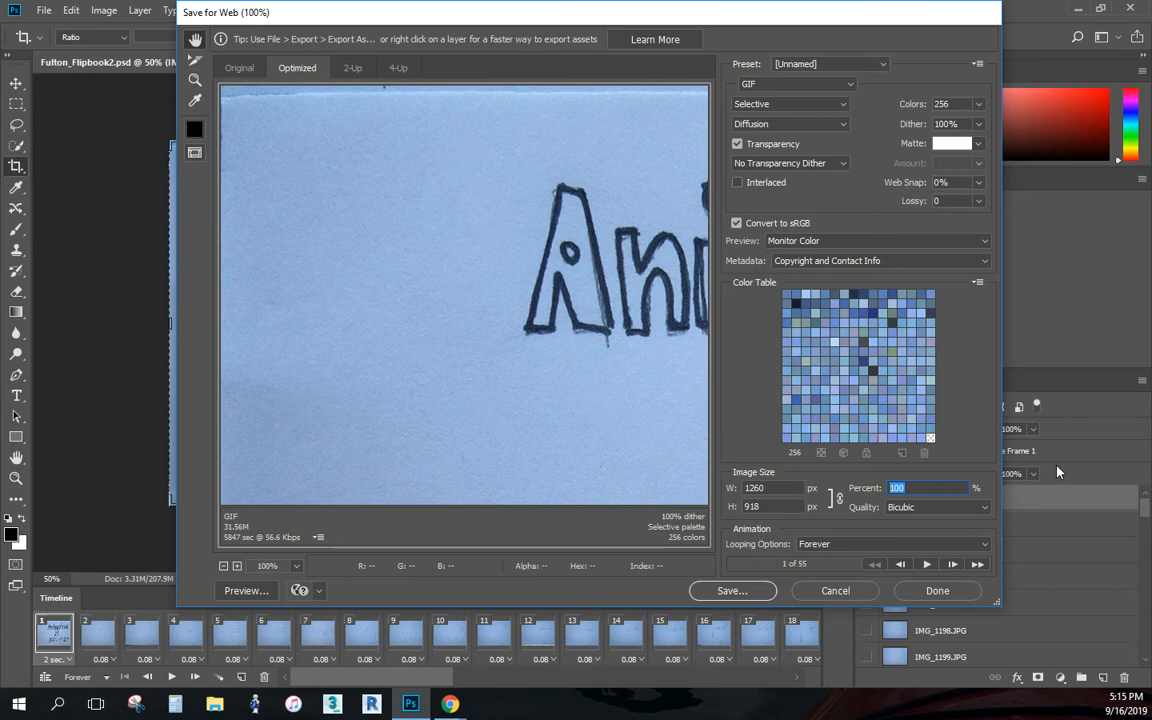
{"action": "type", "text": "25"}
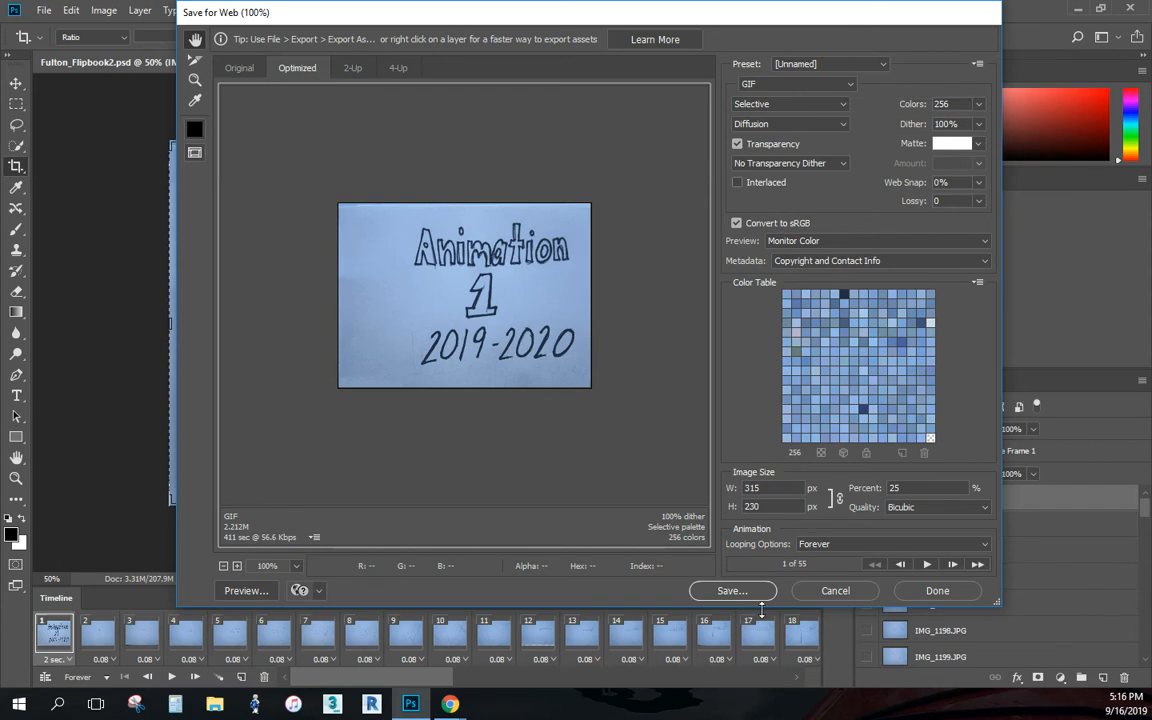
- Save the GIF as Images Only in the flipbook folder on the H: network drive, keeping the suggested file name
{"action": "left_click", "coordinate": [728, 592]}
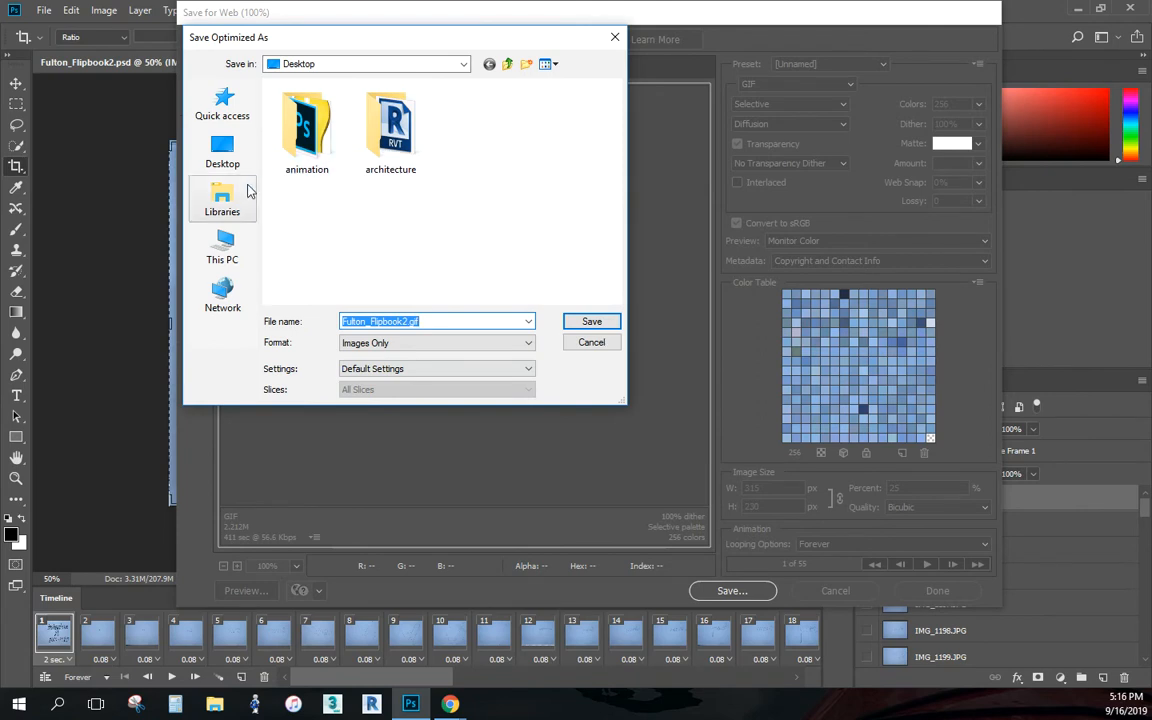
{"action": "left_click", "coordinate": [224, 250]}
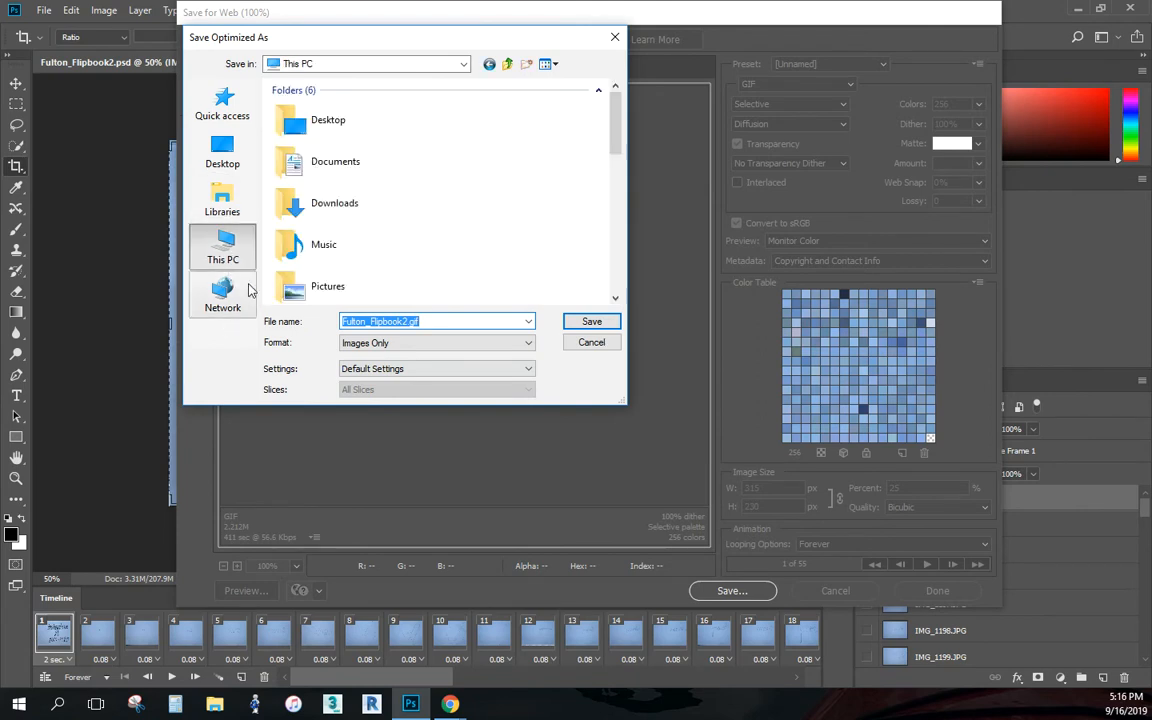
{"action": "left_click", "coordinate": [229, 256]}
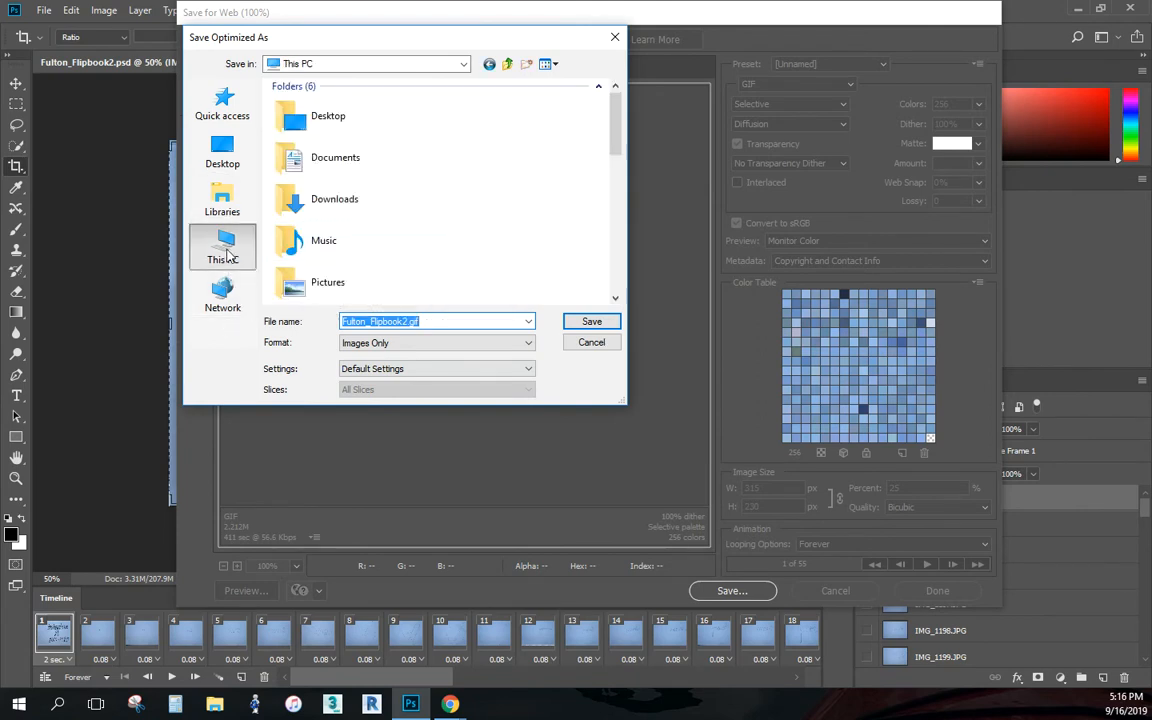
{"action": "scroll", "coordinate": [372, 230], "scroll_direction": "down", "scroll_amount": 10}
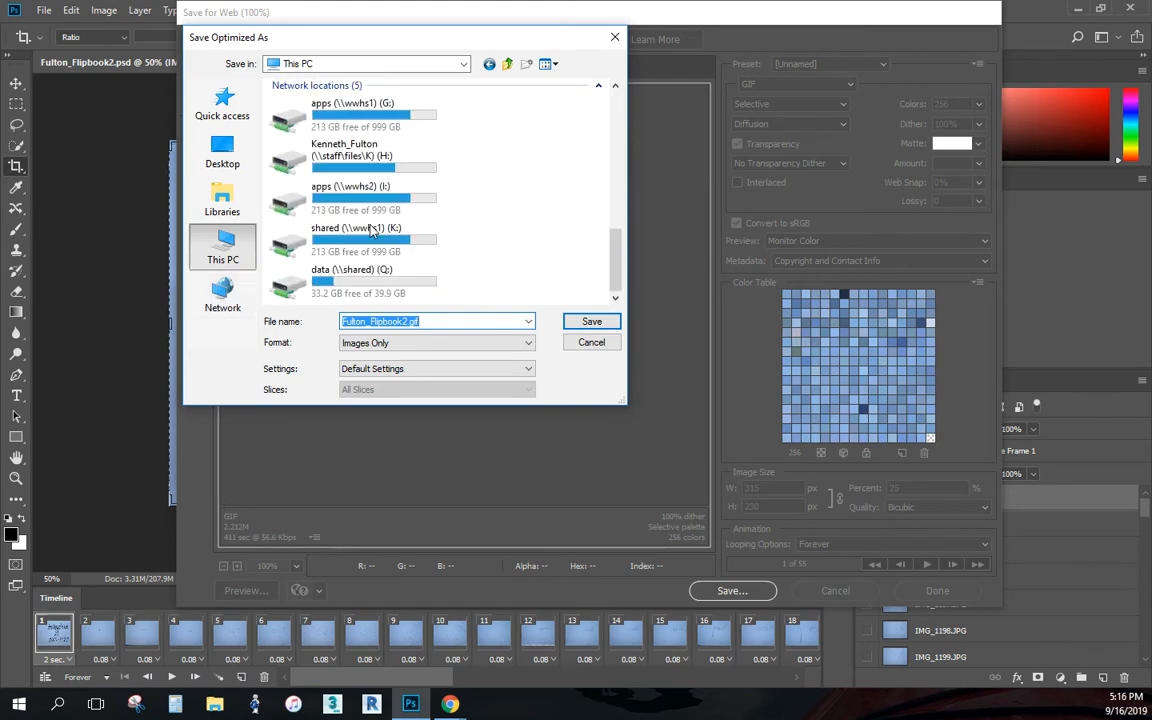
{"action": "double_click", "coordinate": [370, 165]}
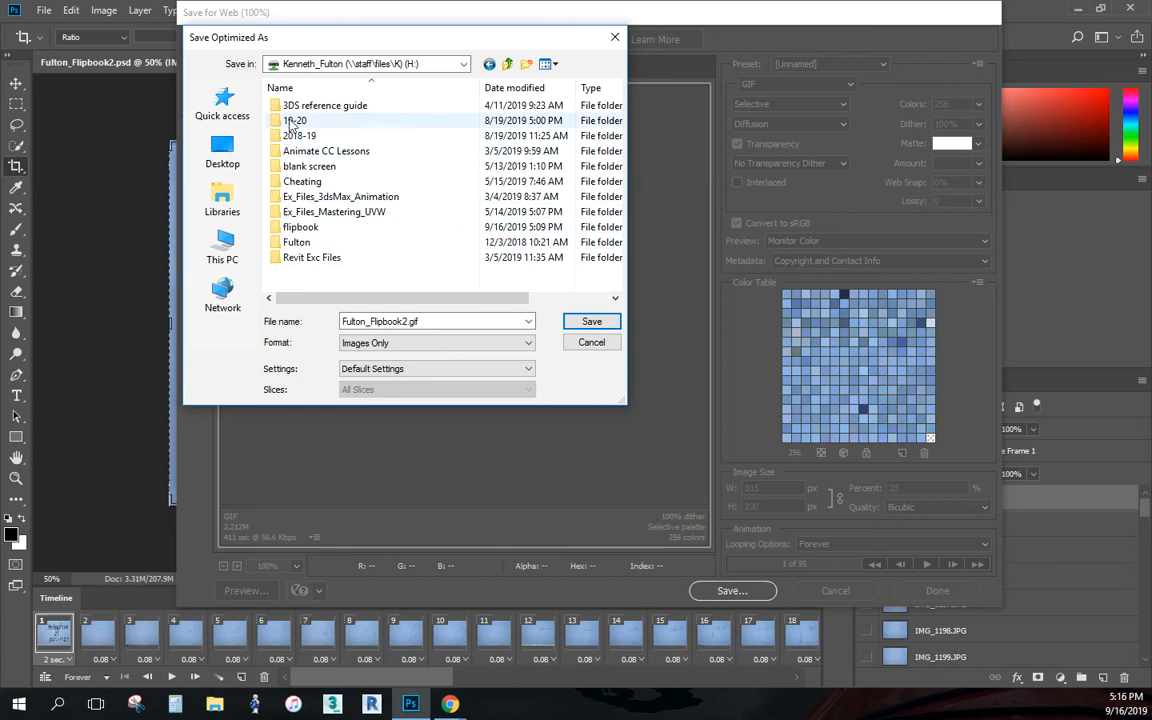
{"action": "double_click", "coordinate": [276, 232]}
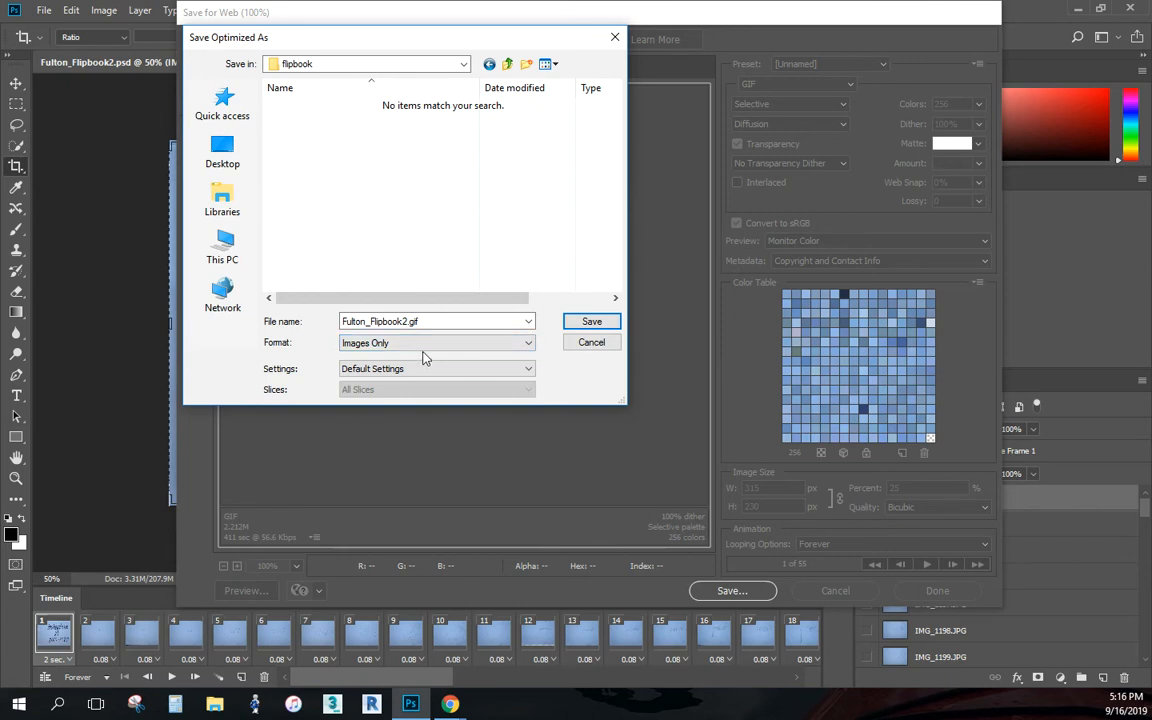
{"action": "left_click", "coordinate": [490, 344]}
{"action": "left_click", "coordinate": [499, 352]}
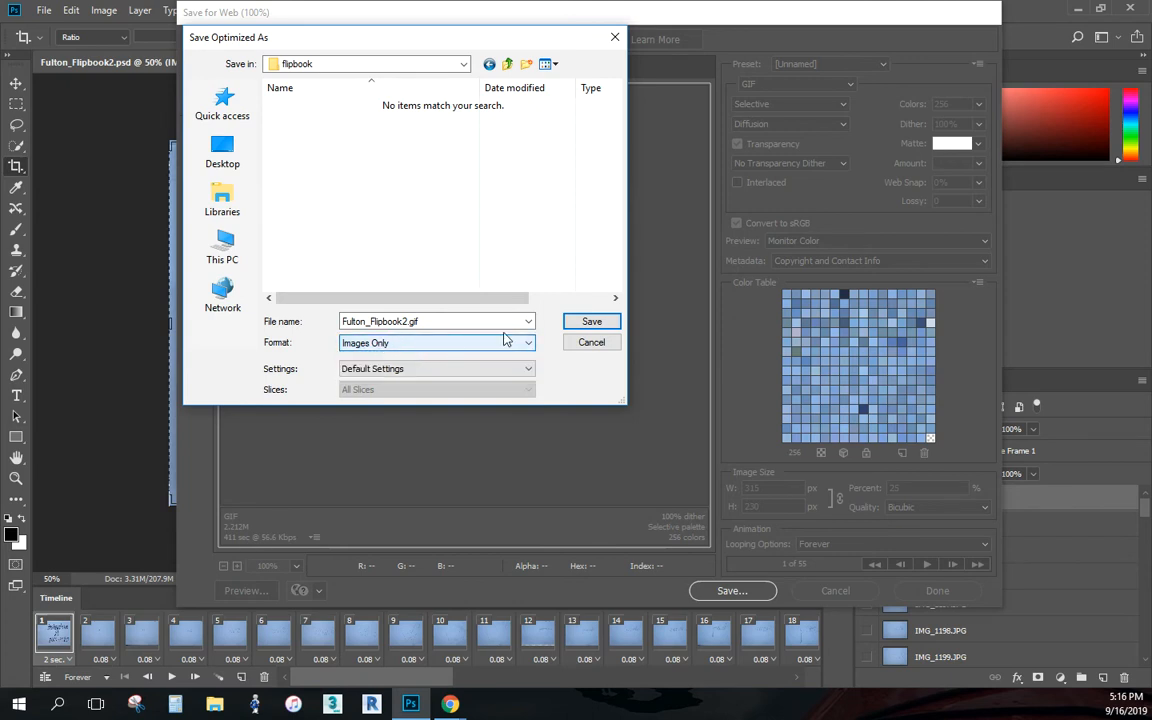
{"action": "left_click", "coordinate": [590, 322]}
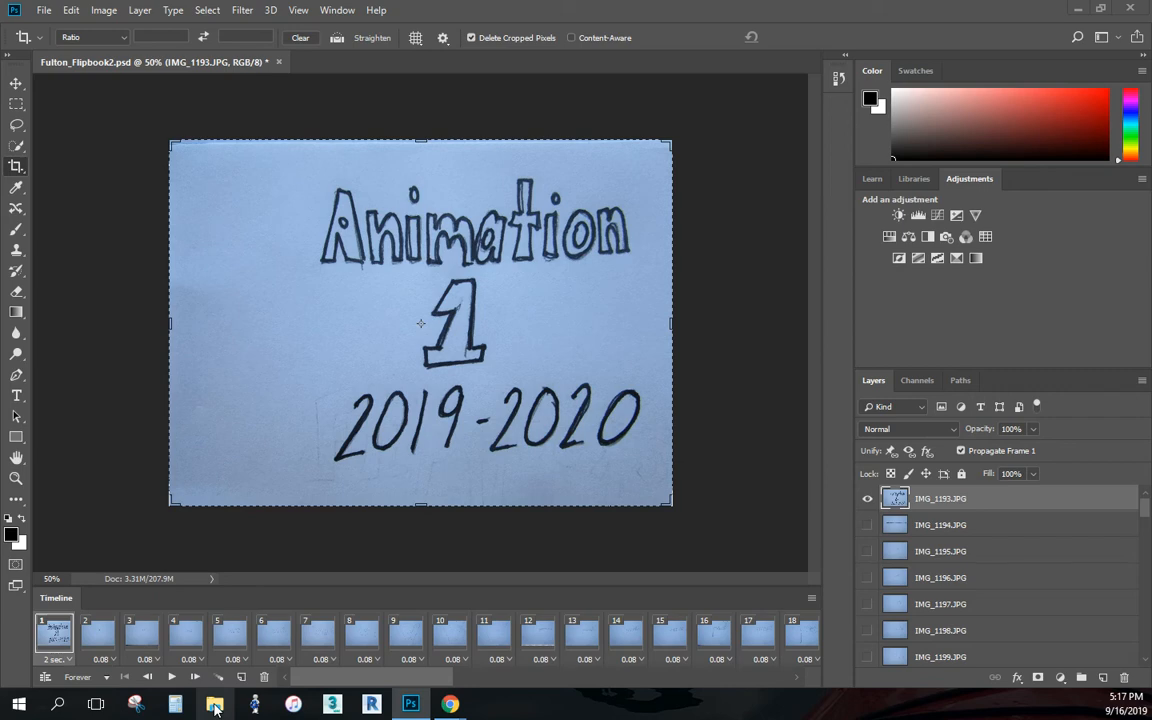
- Switch to File Explorer and open the flipbook folder on the H: network drive
{"action": "left_click", "coordinate": [215, 705]}
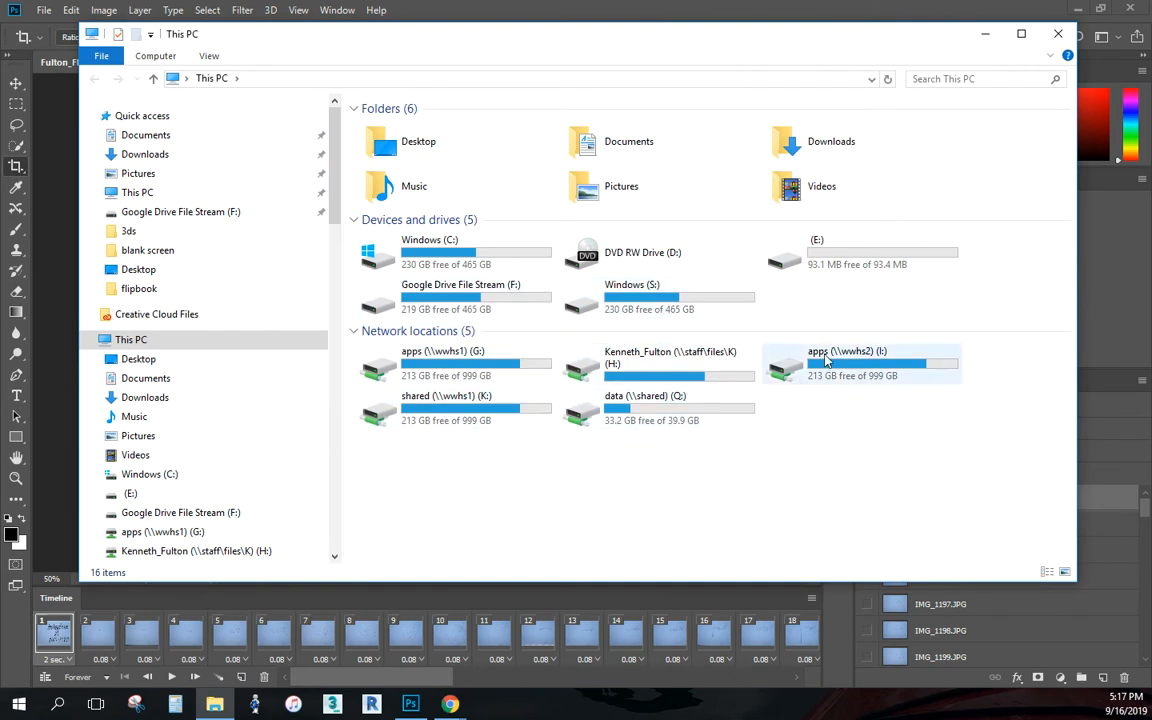
{"action": "left_click", "coordinate": [790, 367]}
{"action": "left_click", "coordinate": [430, 372]}
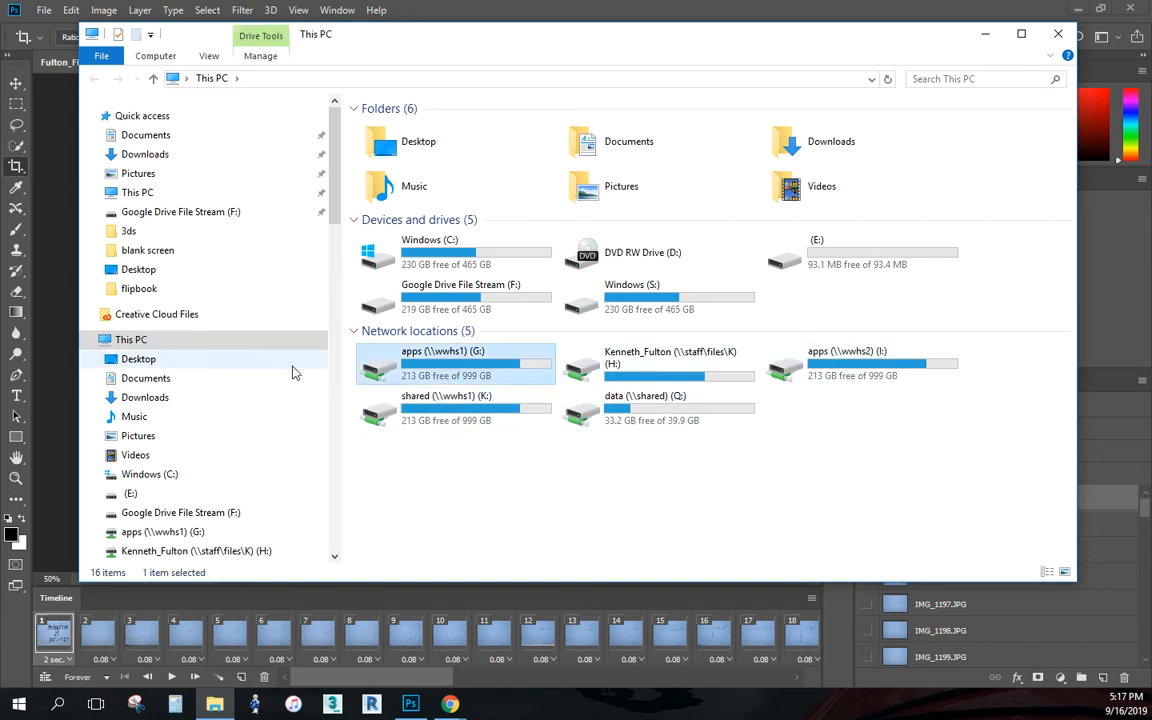
{"action": "left_click", "coordinate": [122, 345]}
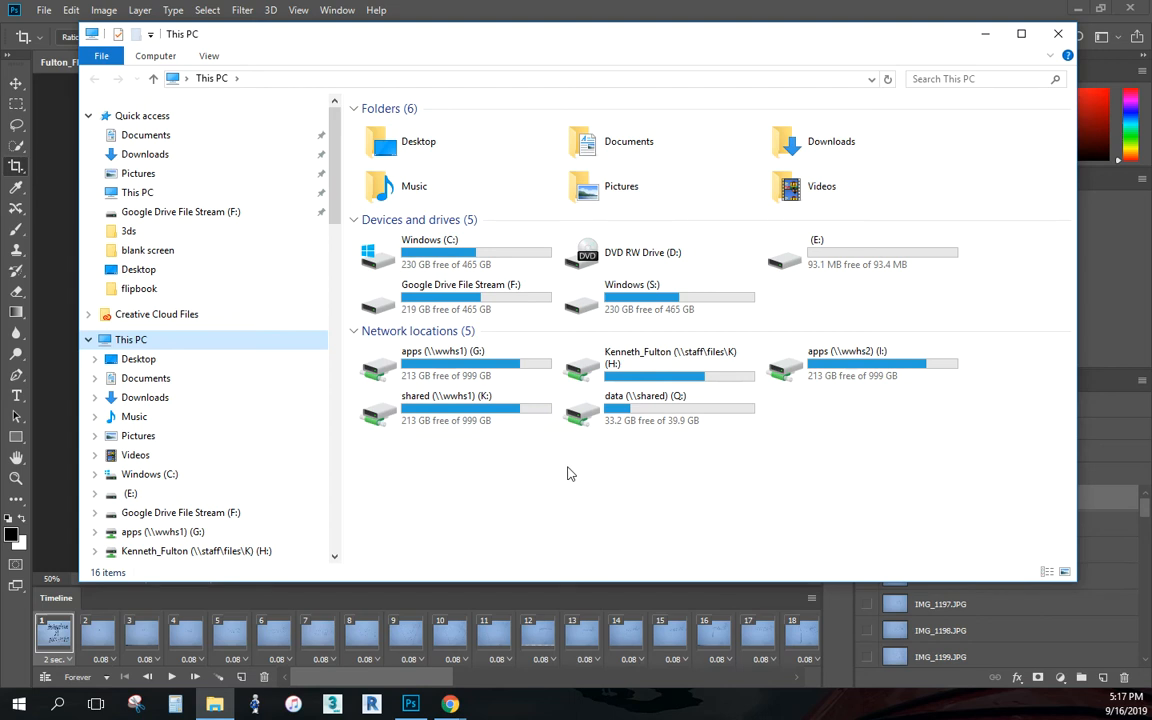
{"action": "left_click", "coordinate": [243, 550]}
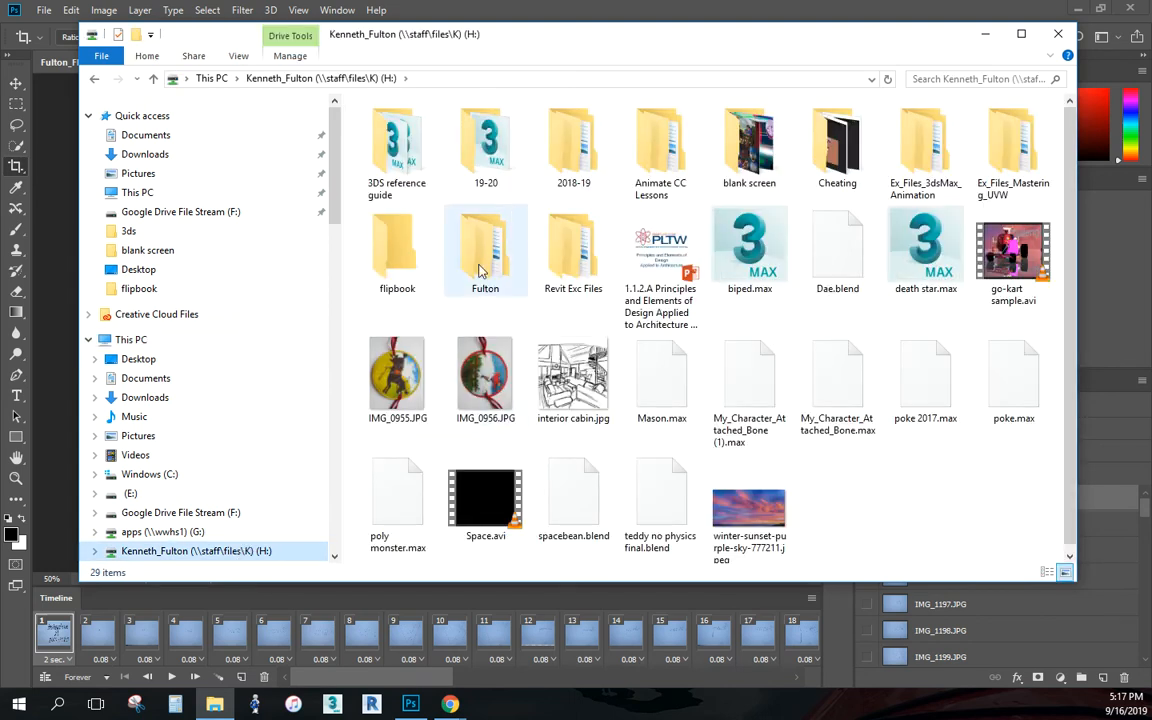
{"action": "double_click", "coordinate": [394, 258]}
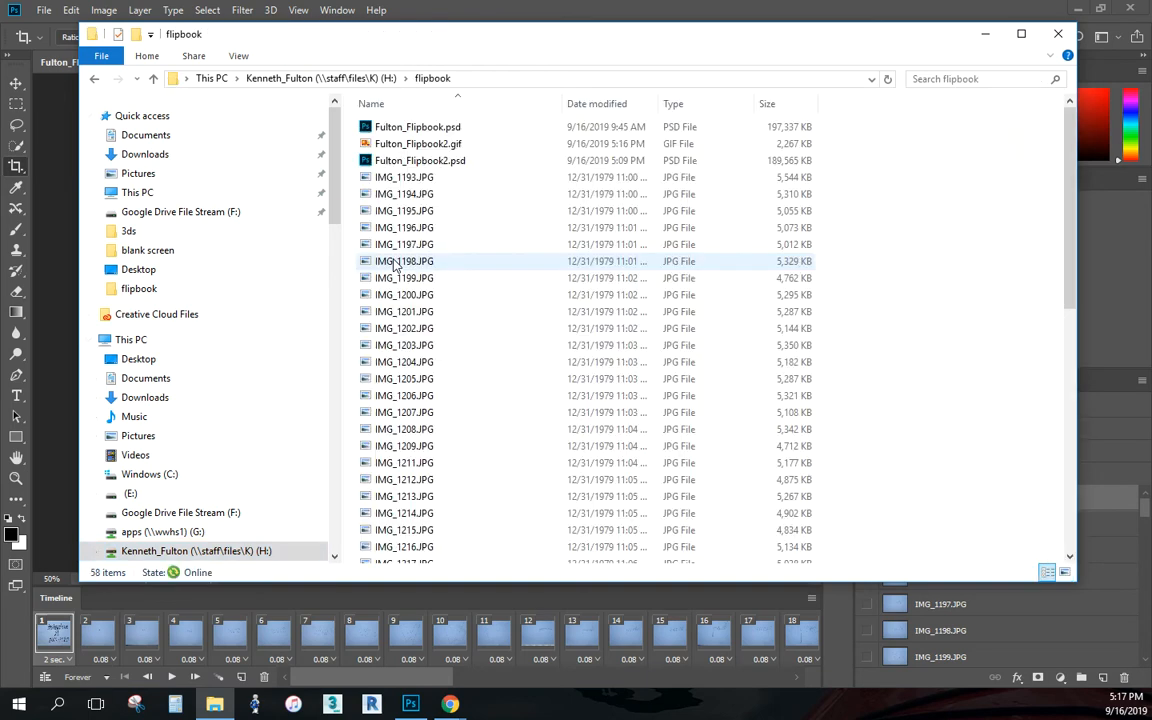
- Open the exported flipbook GIF in Internet Explorer to watch it play, then close it and return to Photoshop
{"action": "double_click", "coordinate": [440, 144]}
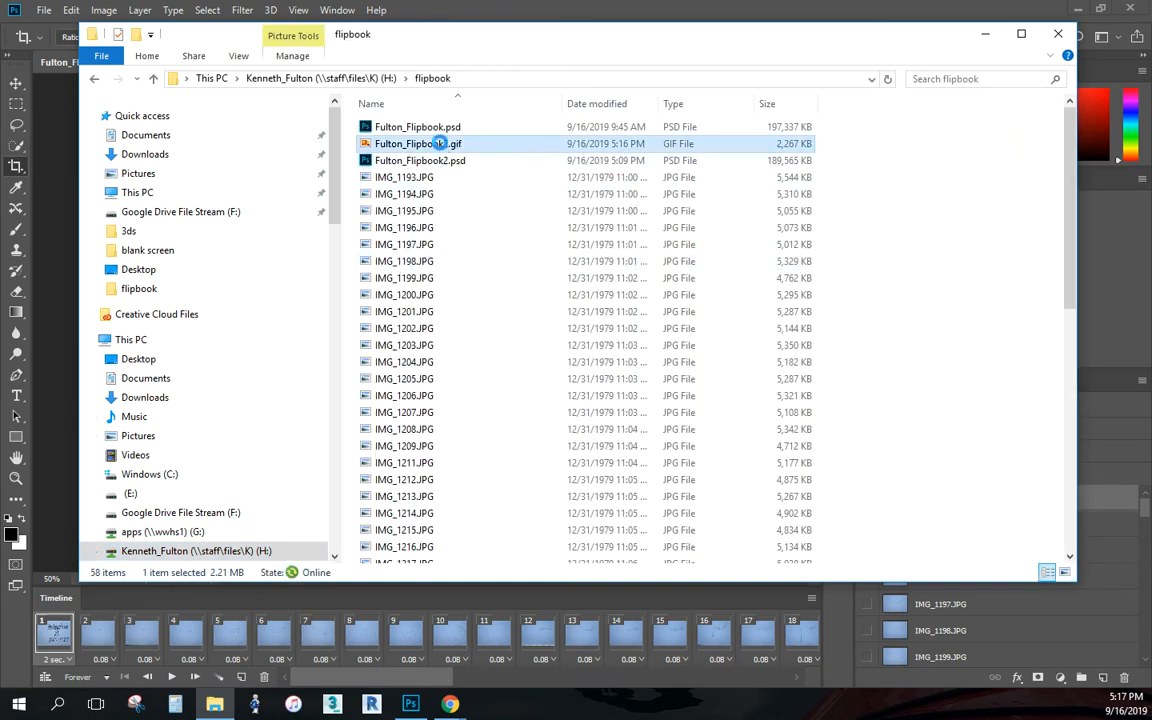
{"action": "right_click", "coordinate": [440, 144]}
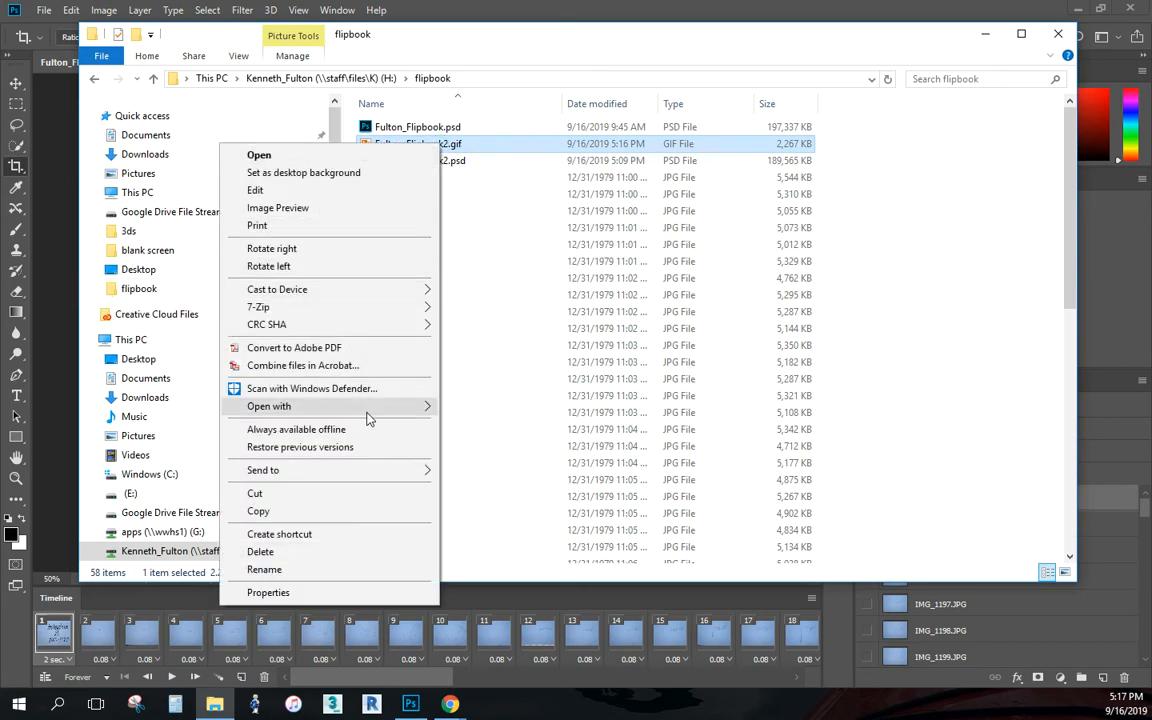
{"action": "mouse_move", "coordinate": [386, 414]}
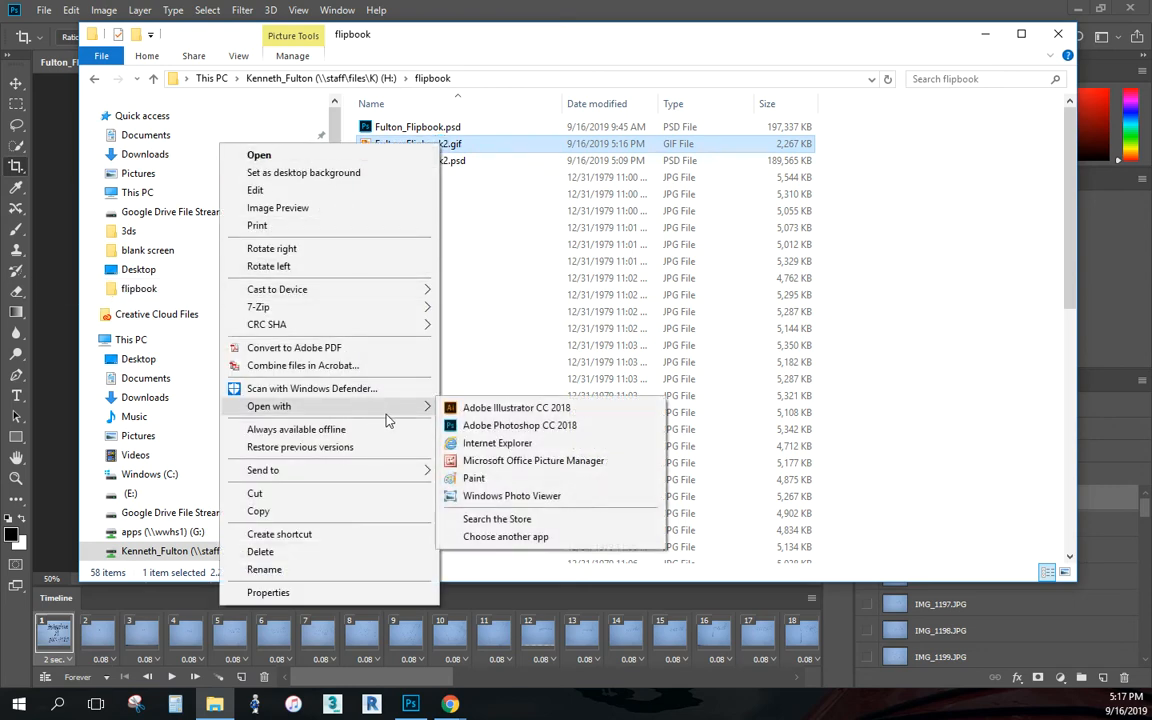
{"action": "left_click", "coordinate": [519, 446]}
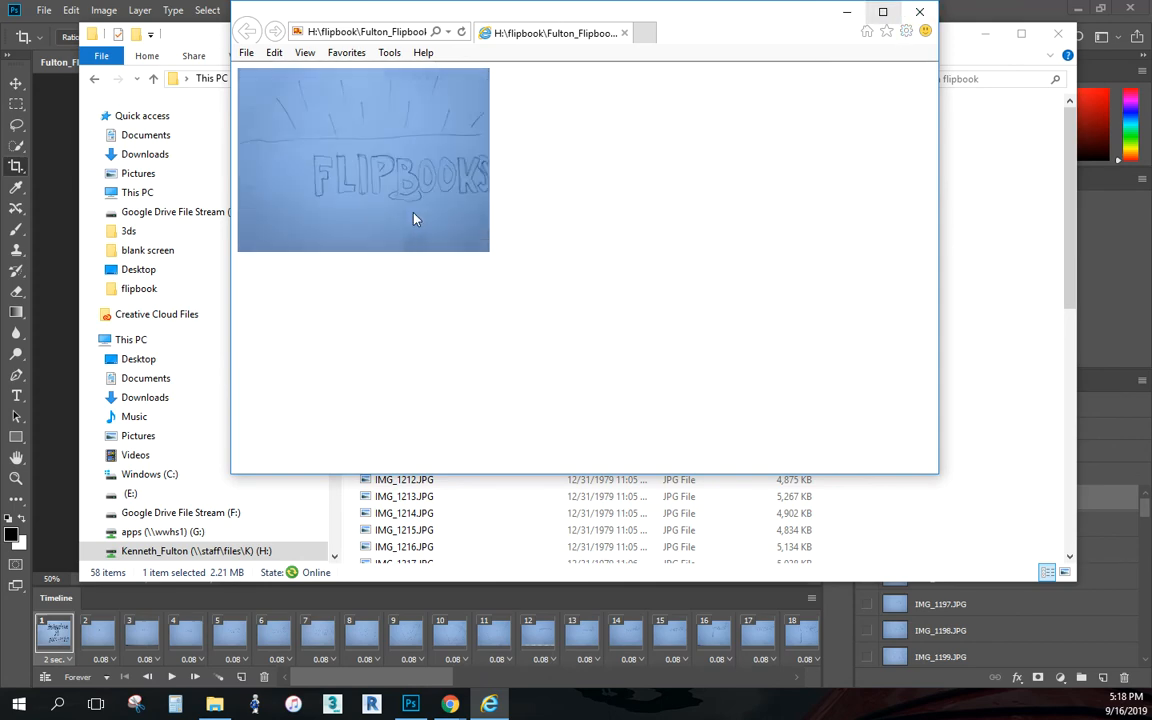
{"action": "left_click", "coordinate": [919, 12]}
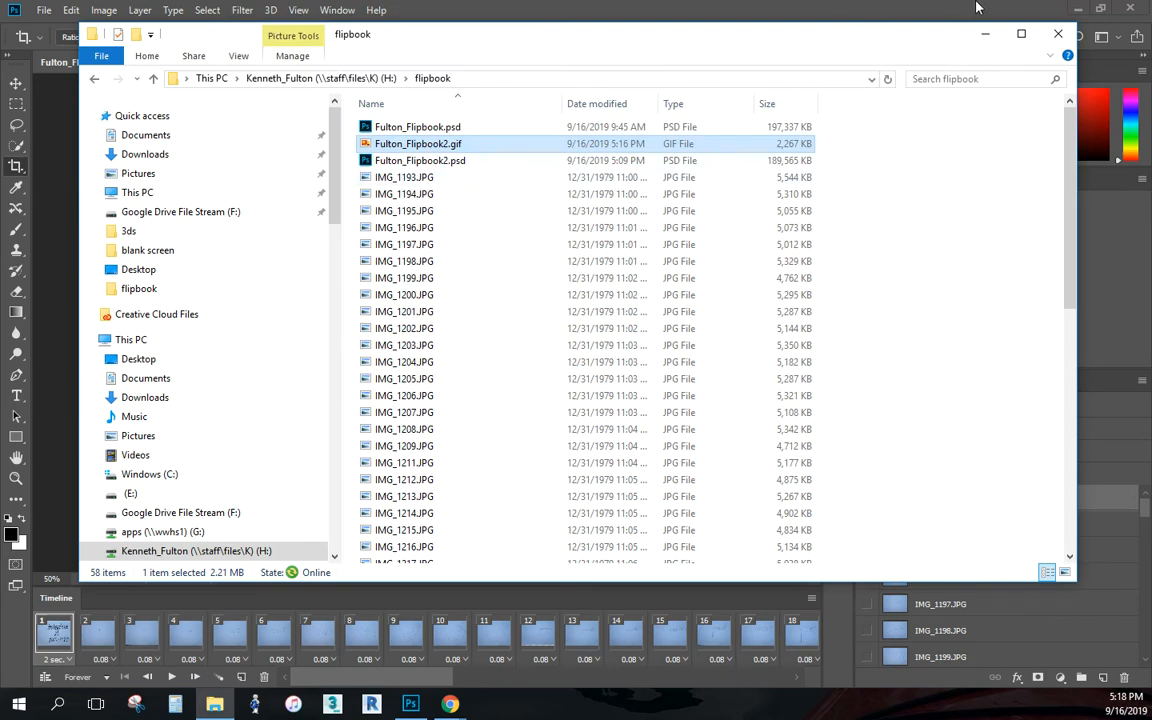
{"action": "left_click_drag", "start_coordinate": [942, 40], "coordinate": [0, 3]}
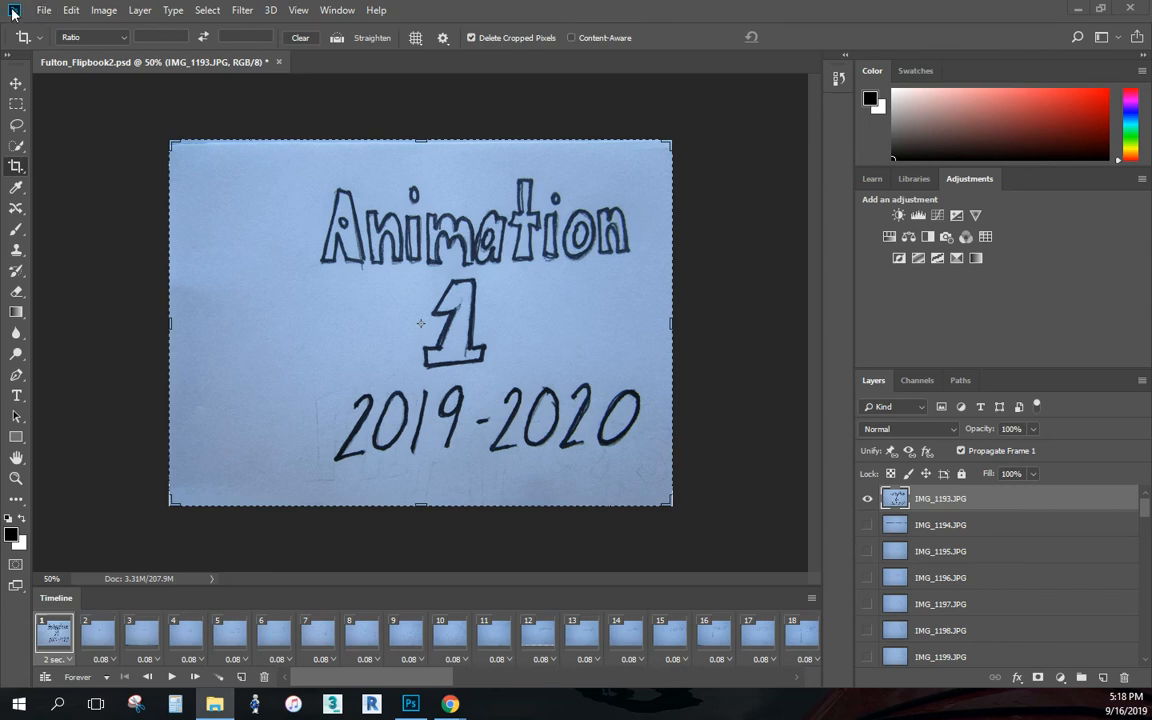
- Export the animation for web again as a GIF at 50 percent size, replacing the existing GIF in the flipbook folder
{"action": "left_click", "coordinate": [44, 10]}
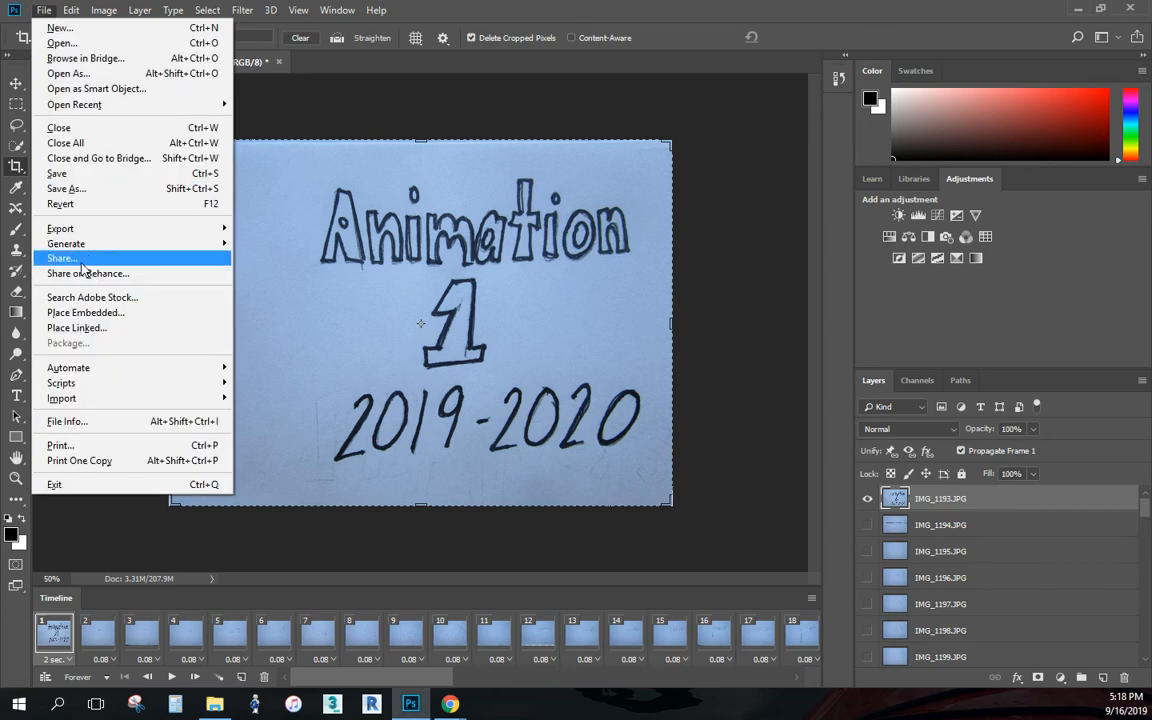
{"action": "mouse_move", "coordinate": [80, 228]}
{"action": "left_click", "coordinate": [318, 292]}
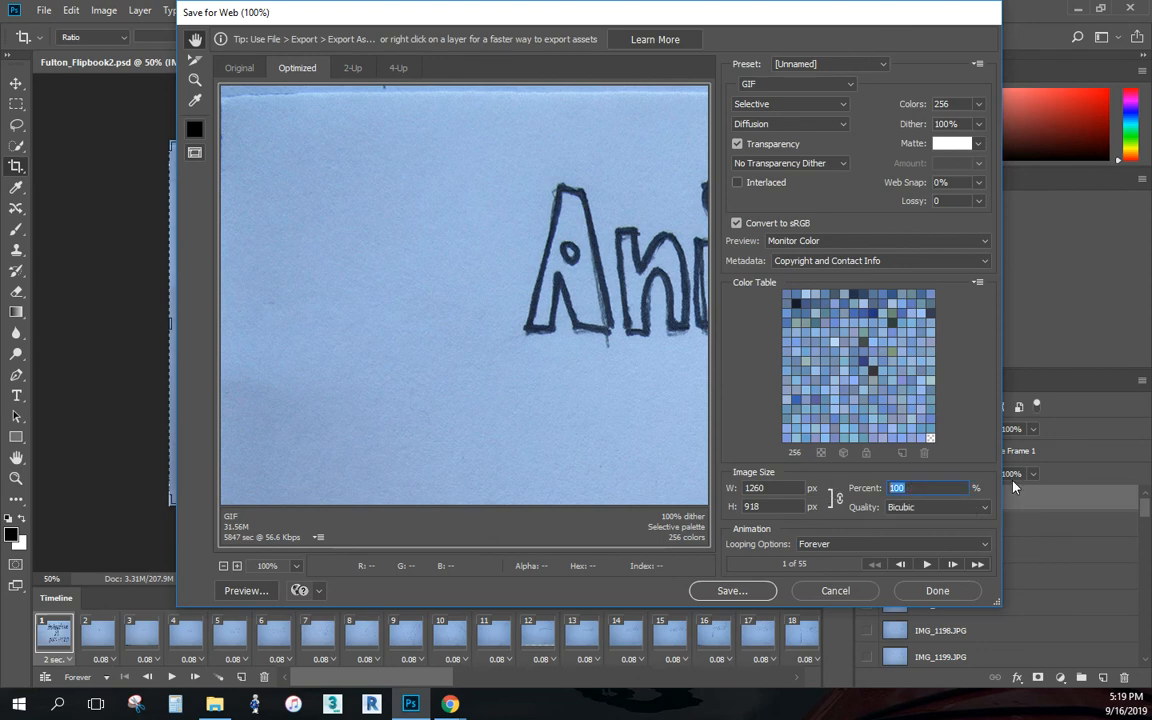
{"action": "type", "text": "50"}
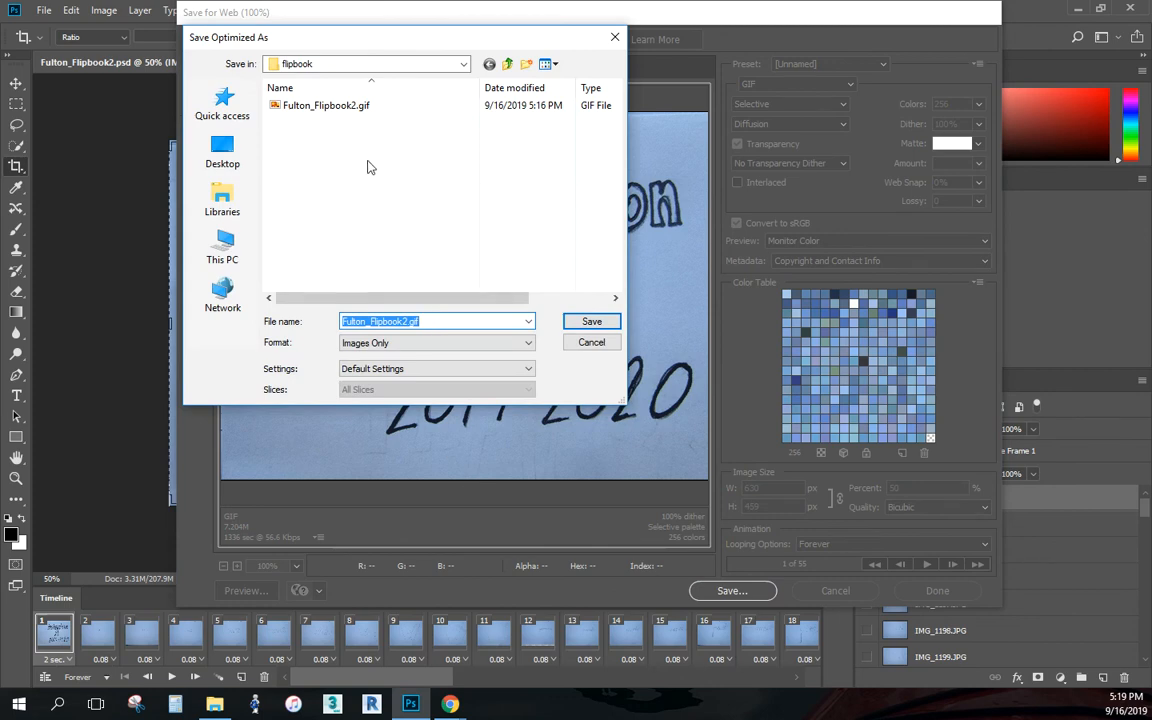
{"action": "left_click", "coordinate": [592, 321]}
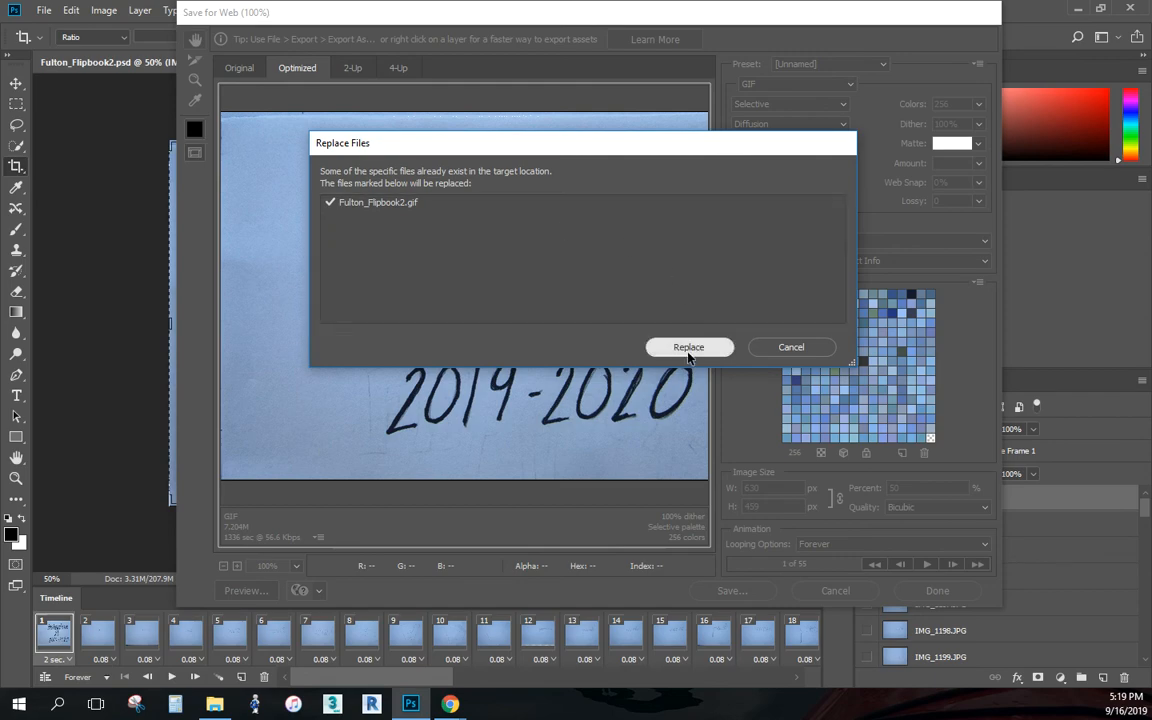
{"action": "left_click", "coordinate": [688, 348]}
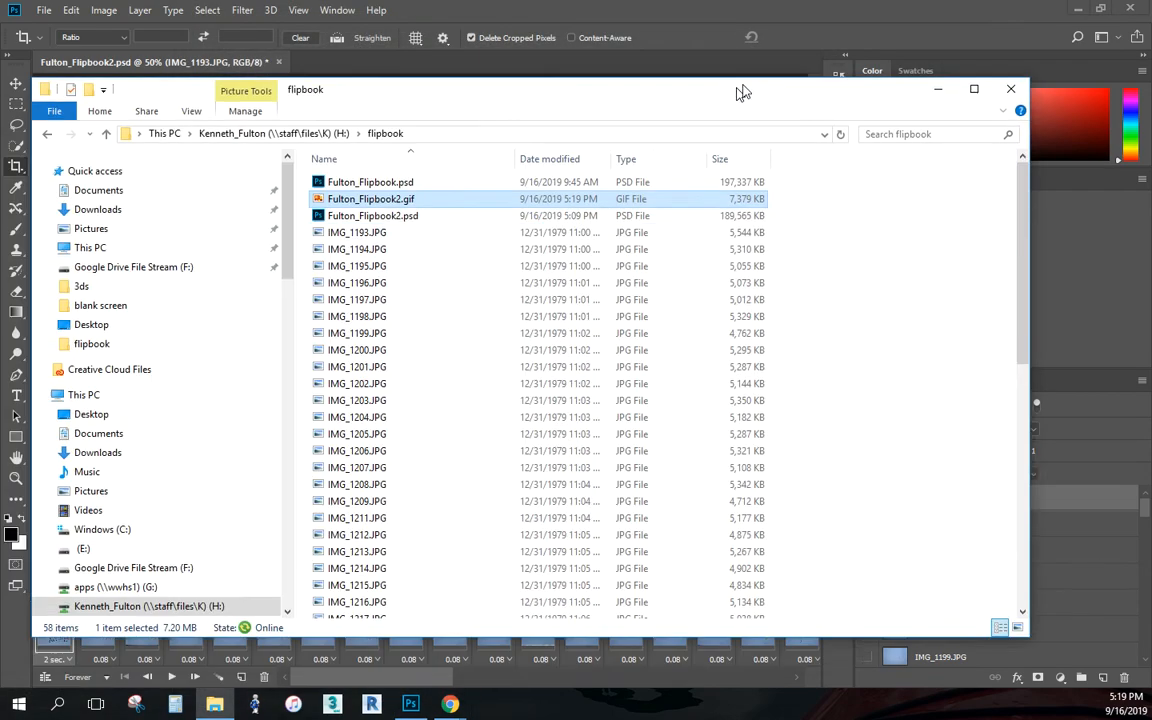
- Check the size of the replaced GIF in Internet Explorer, then close it and go back to the Photoshop document
{"action": "left_click_drag", "start_coordinate": [741, 95], "coordinate": [753, 89]}
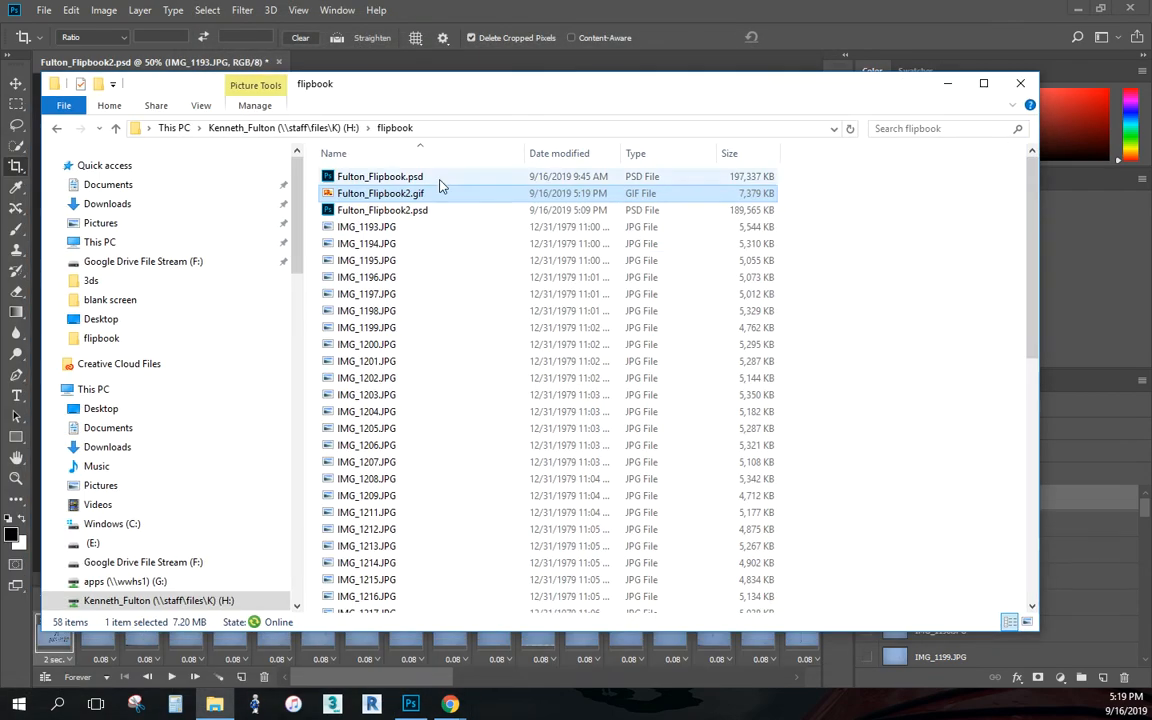
{"action": "right_click", "coordinate": [390, 196]}
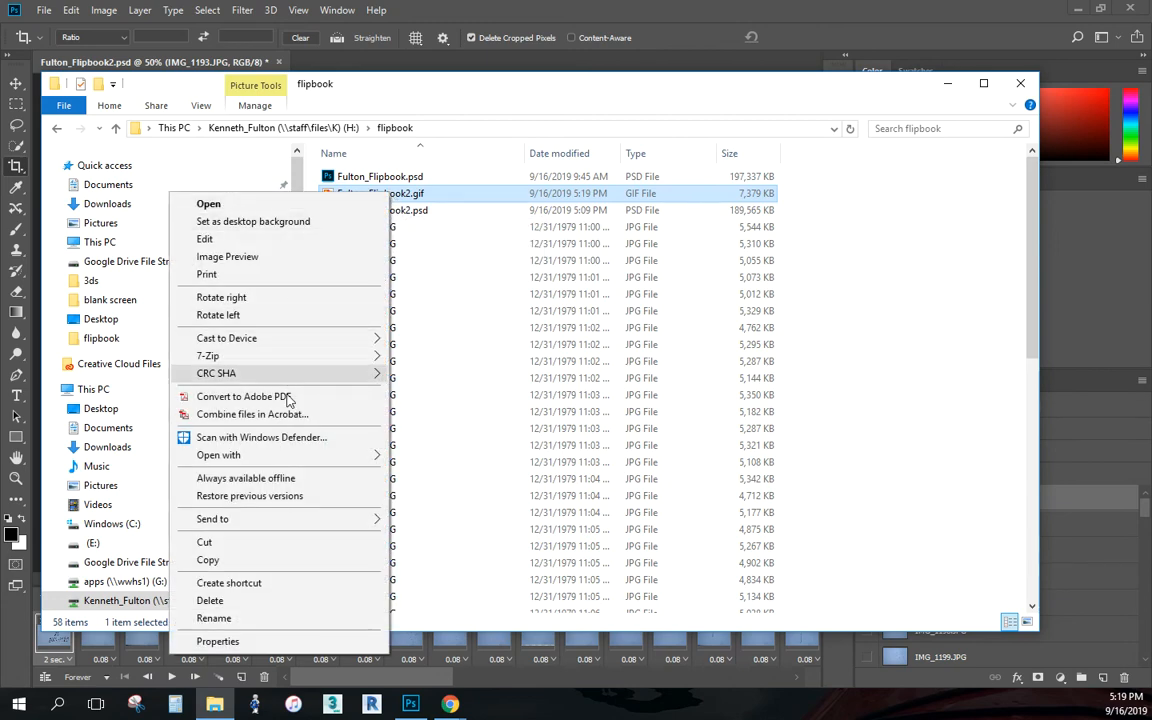
{"action": "mouse_move", "coordinate": [300, 457]}
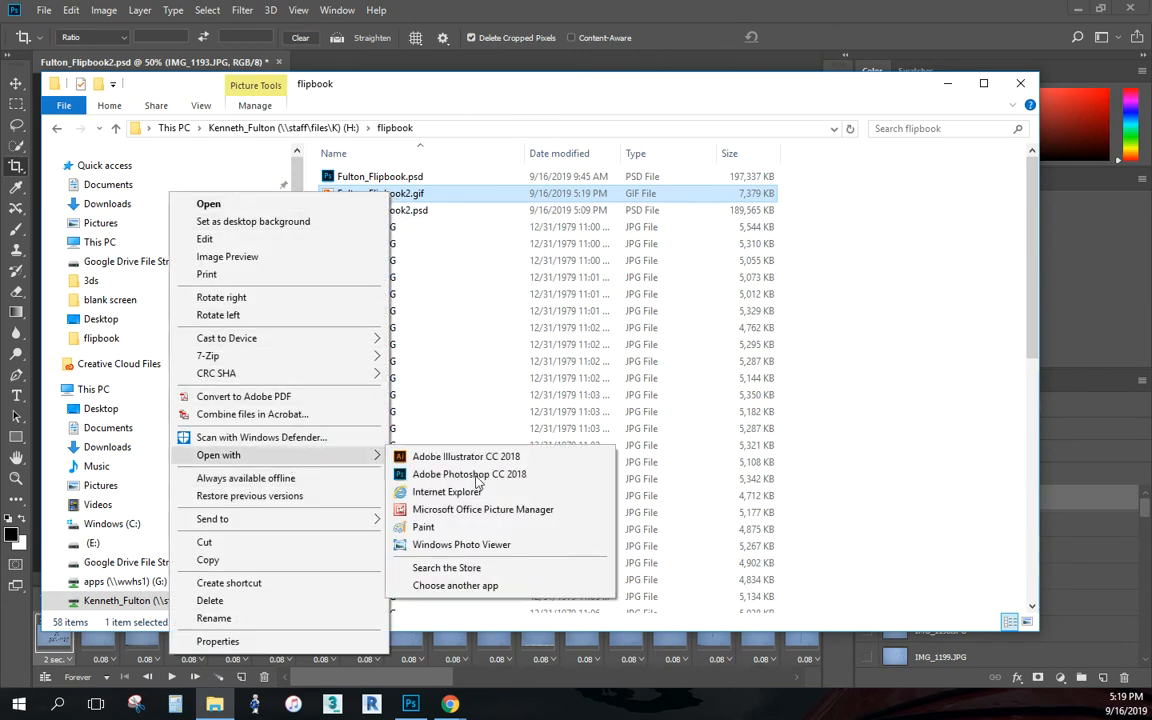
{"action": "left_click", "coordinate": [487, 494]}
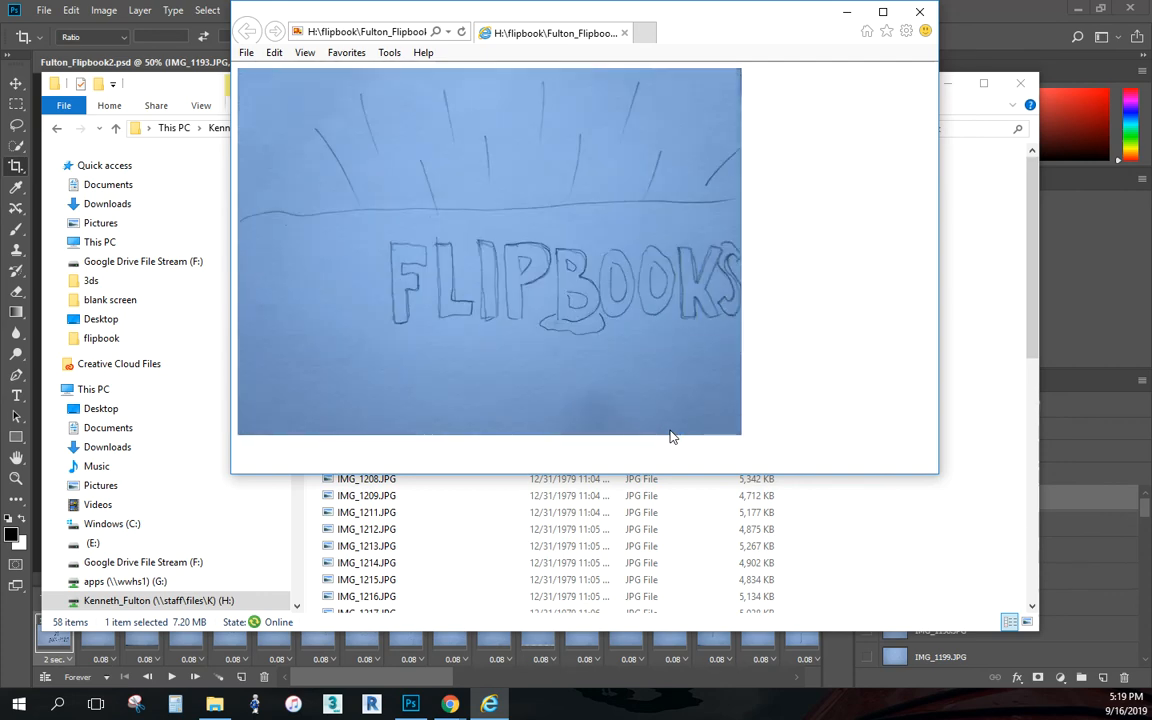
{"action": "left_click", "coordinate": [920, 12]}
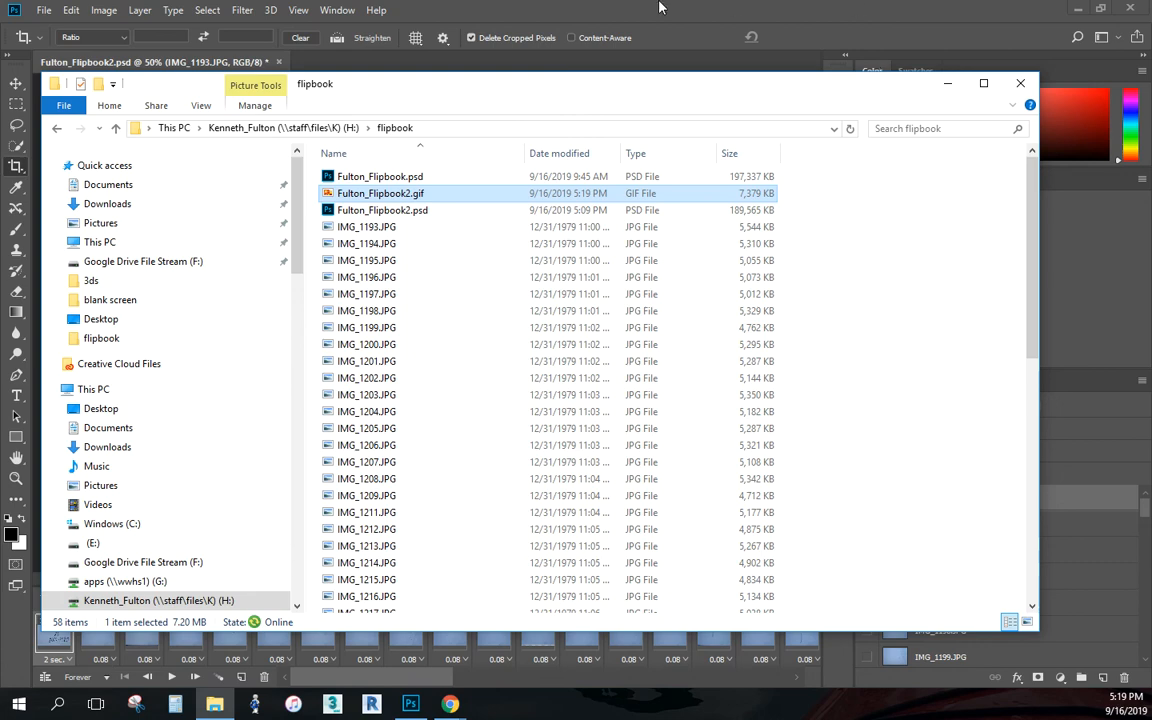
{"action": "left_click_drag", "start_coordinate": [697, 93], "coordinate": [0, 178]}
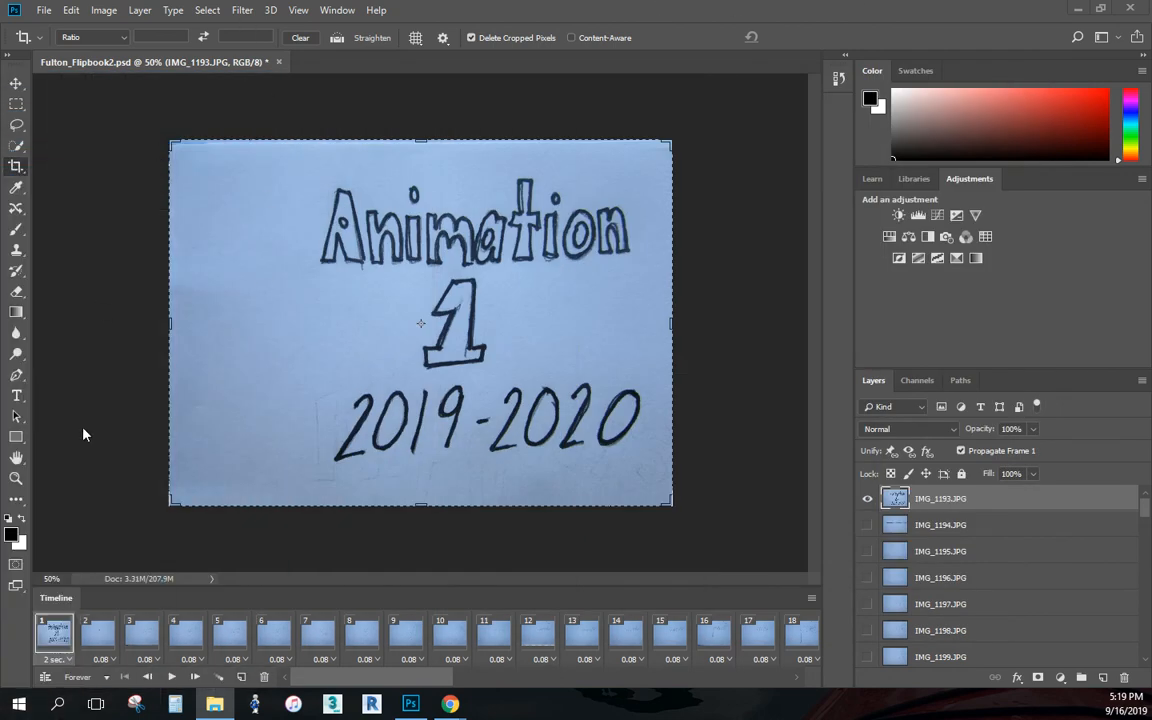